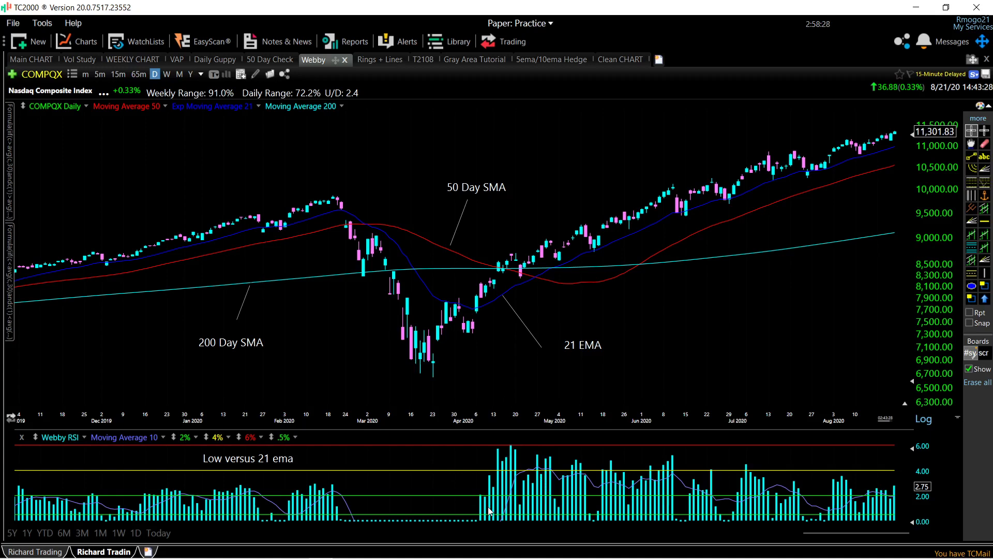
- Examine the Nasdaq Composite daily chart and its Webby RSI pane over recent months and several years of history
{"action": "left_click", "coordinate": [503, 294]}
{"action": "left_click", "coordinate": [511, 444]}
{"action": "scroll", "coordinate": [866, 476], "scroll_direction": "up", "scroll_amount": 3}
{"action": "scroll", "coordinate": [865, 474], "scroll_direction": "up", "scroll_amount": 2}
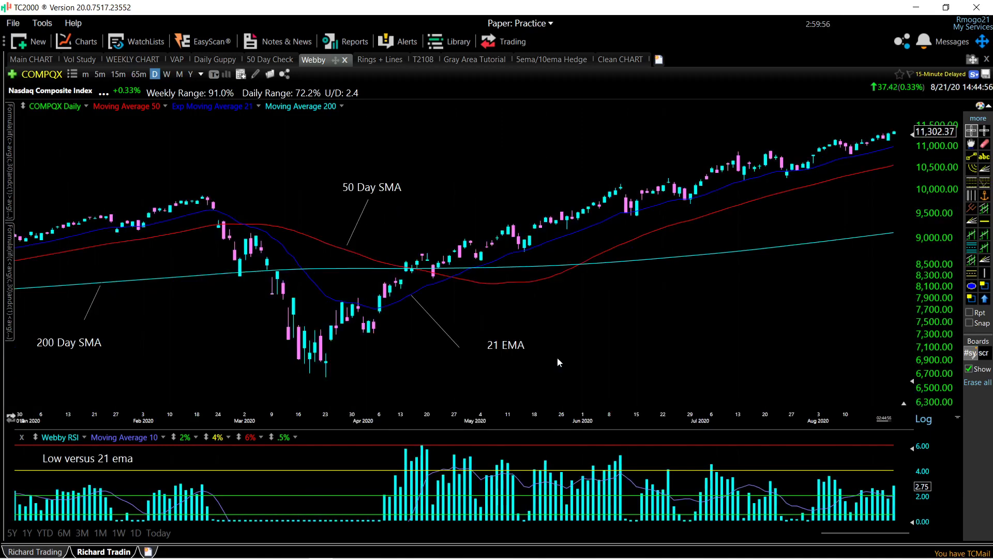
{"action": "scroll", "coordinate": [508, 389], "scroll_direction": "down", "scroll_amount": 5}
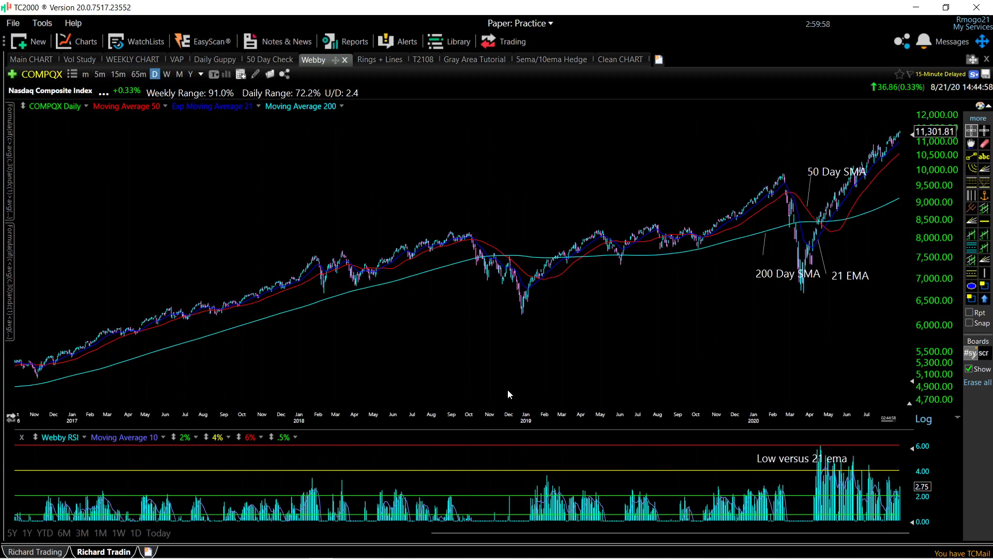
{"action": "scroll", "coordinate": [419, 366], "scroll_direction": "down", "scroll_amount": 3}
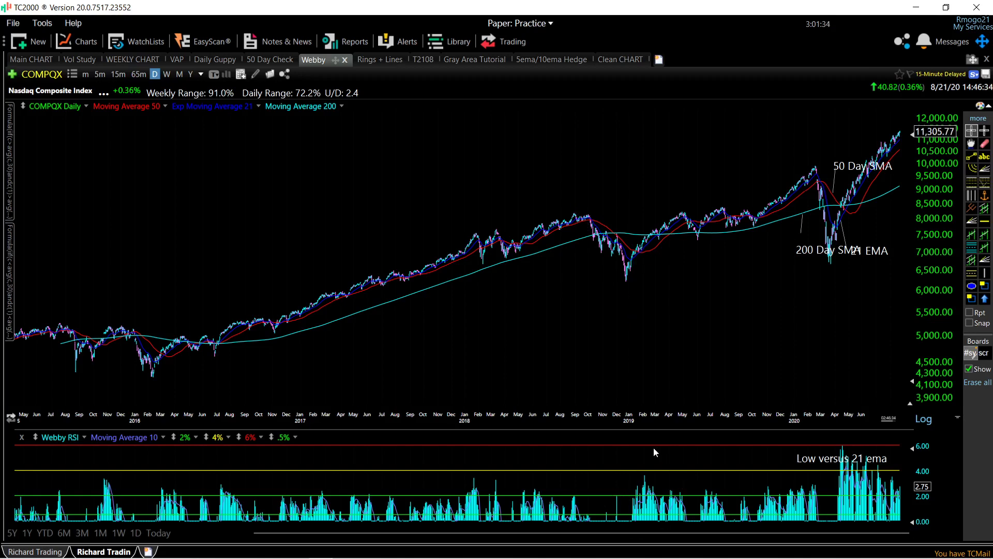
{"action": "scroll", "coordinate": [745, 350], "scroll_direction": "up", "scroll_amount": 4}
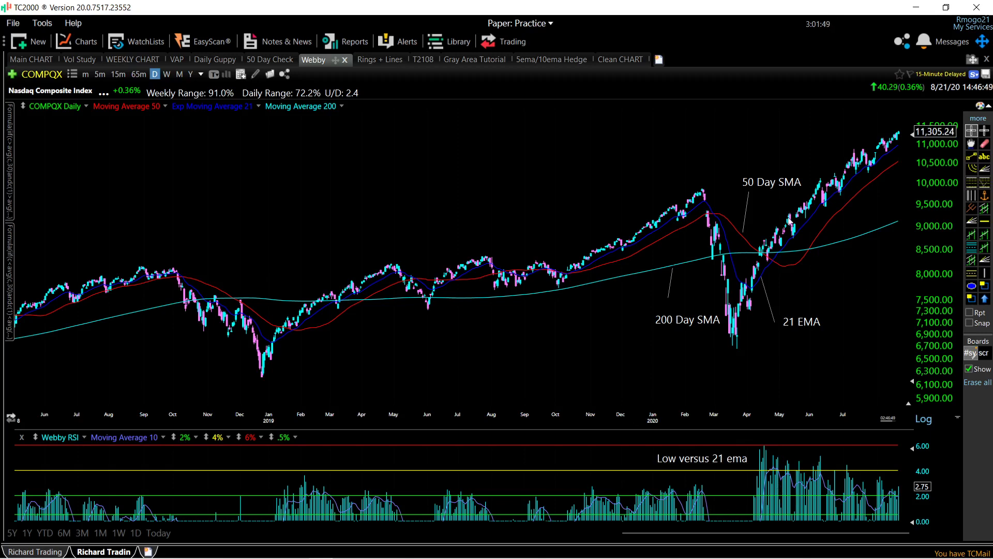
{"action": "scroll", "coordinate": [601, 389], "scroll_direction": "down", "scroll_amount": 2}
{"action": "scroll", "coordinate": [601, 394], "scroll_direction": "down", "scroll_amount": 3}
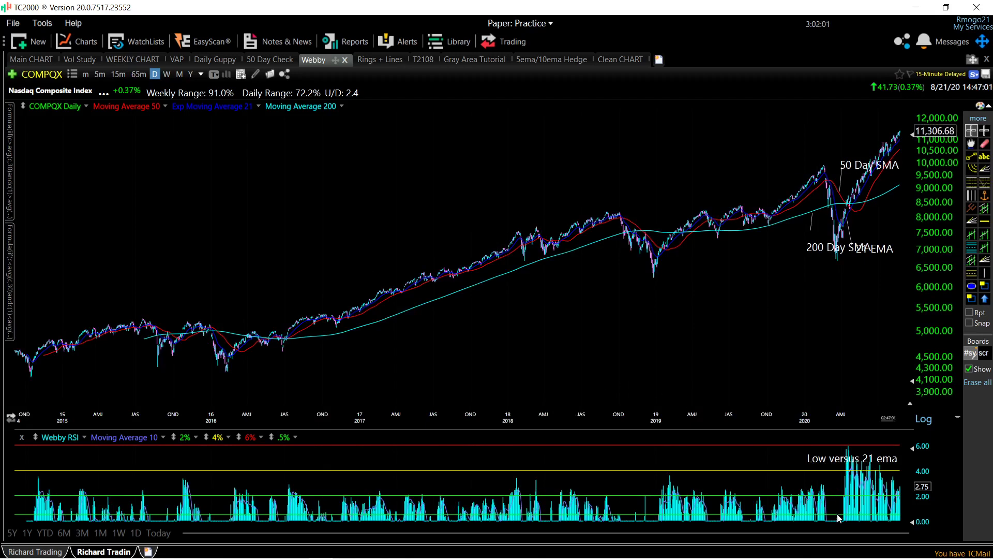
{"action": "scroll", "coordinate": [820, 334], "scroll_direction": "up", "scroll_amount": 2}
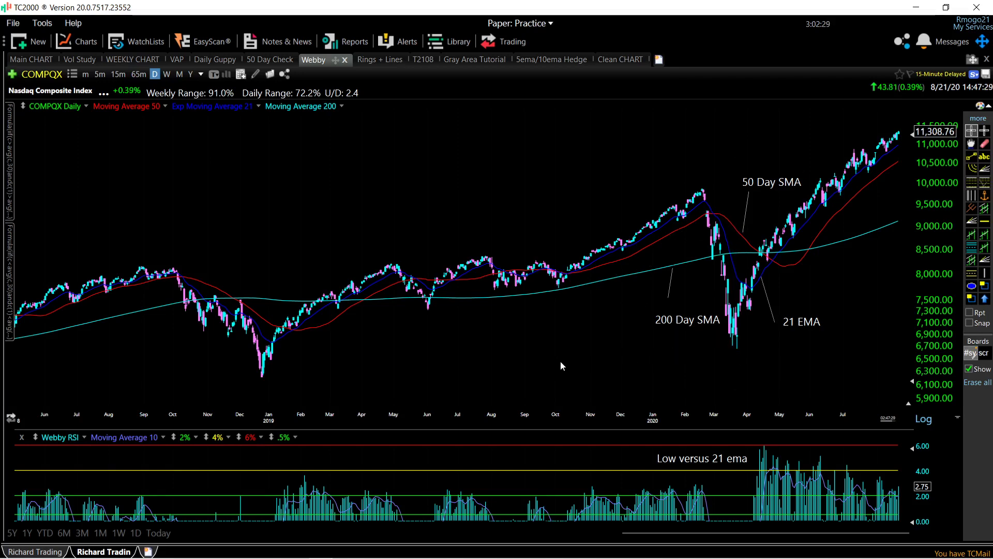
- Switch to TradingView, show the full Webby RSI script in the Pine Editor, add it to the IXIC chart and enlarge the chart area
{"action": "key", "text": "alt+Tab"}
{"action": "key", "text": "alt+Tab"}
{"action": "key", "text": "alt+Tab"}
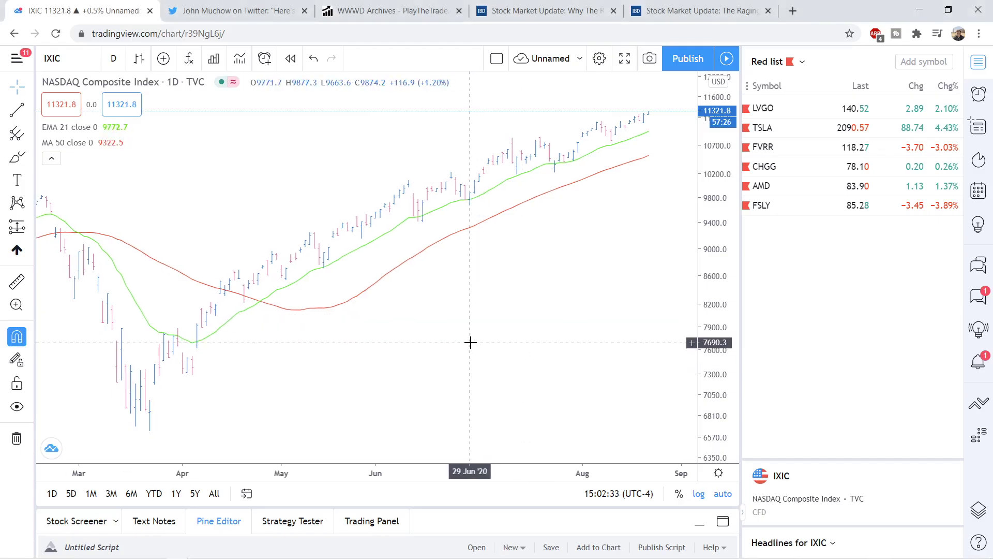
{"action": "scroll", "coordinate": [471, 342], "scroll_direction": "down", "scroll_amount": 3}
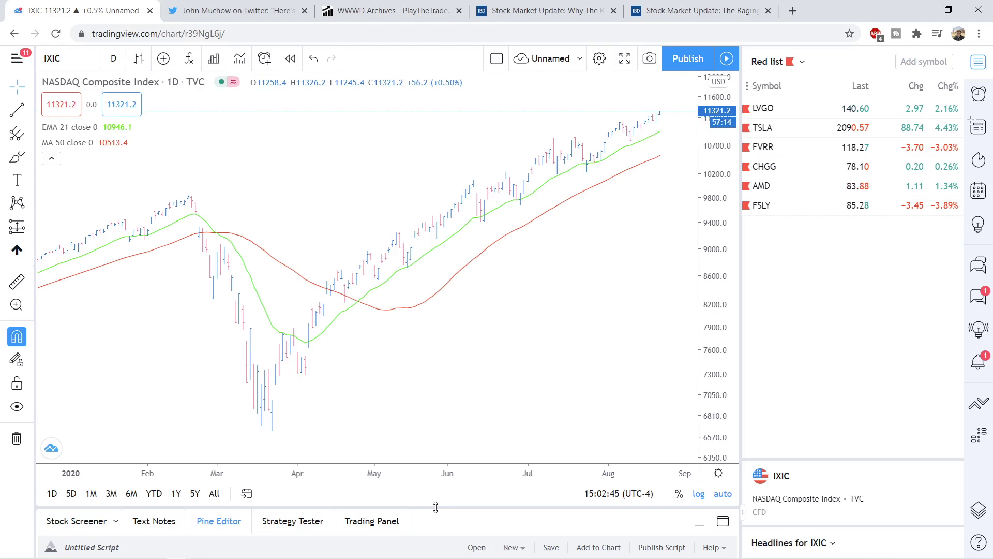
{"action": "left_click_drag", "start_coordinate": [436, 507], "coordinate": [453, 267]}
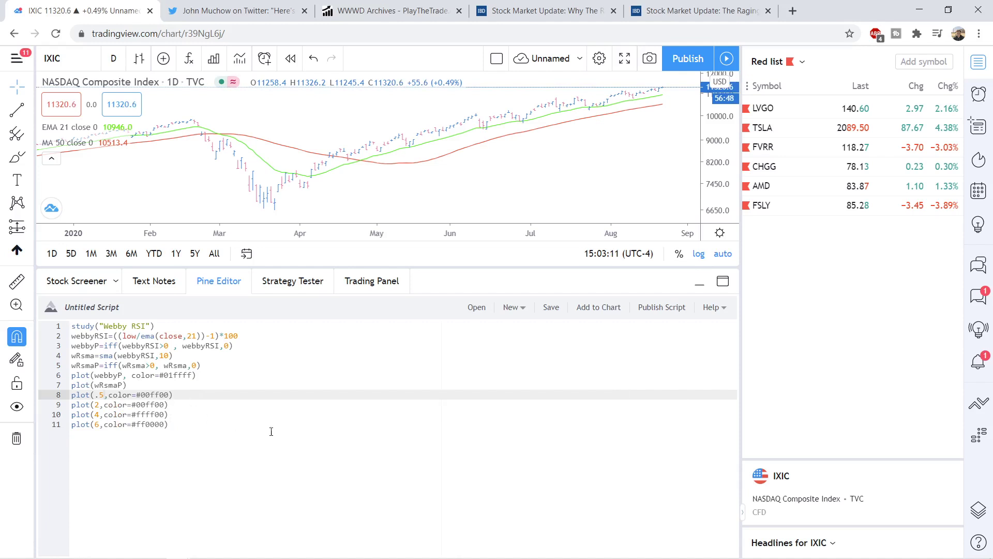
{"action": "left_click", "coordinate": [599, 309]}
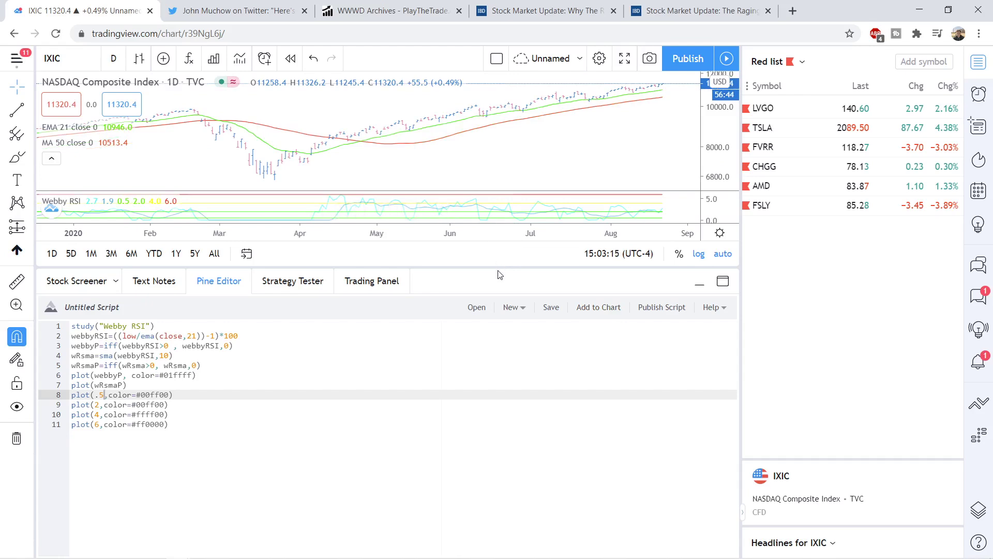
{"action": "left_click_drag", "start_coordinate": [496, 265], "coordinate": [468, 459]}
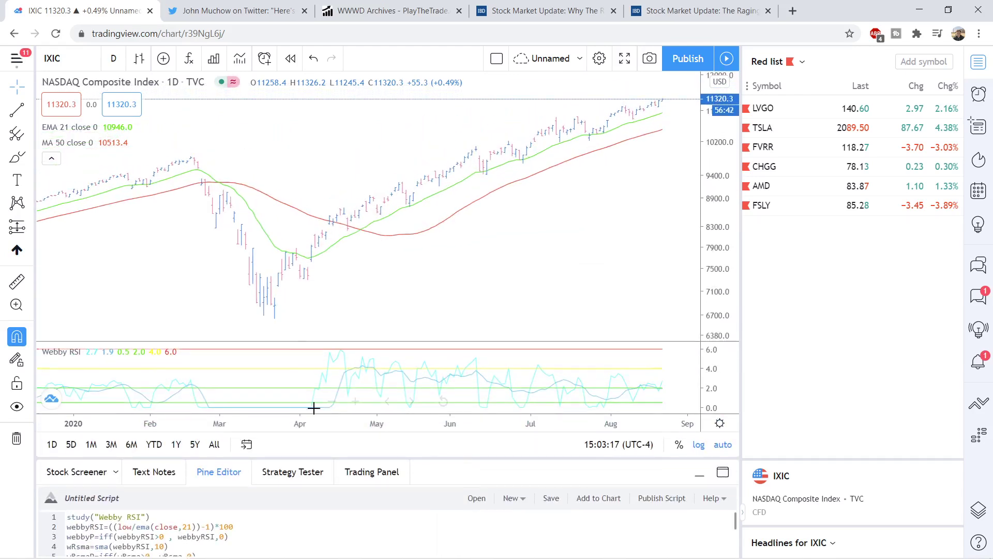
- Change the first plot of the Webby RSI indicator to the Columns style
{"action": "mouse_move", "coordinate": [82, 361]}
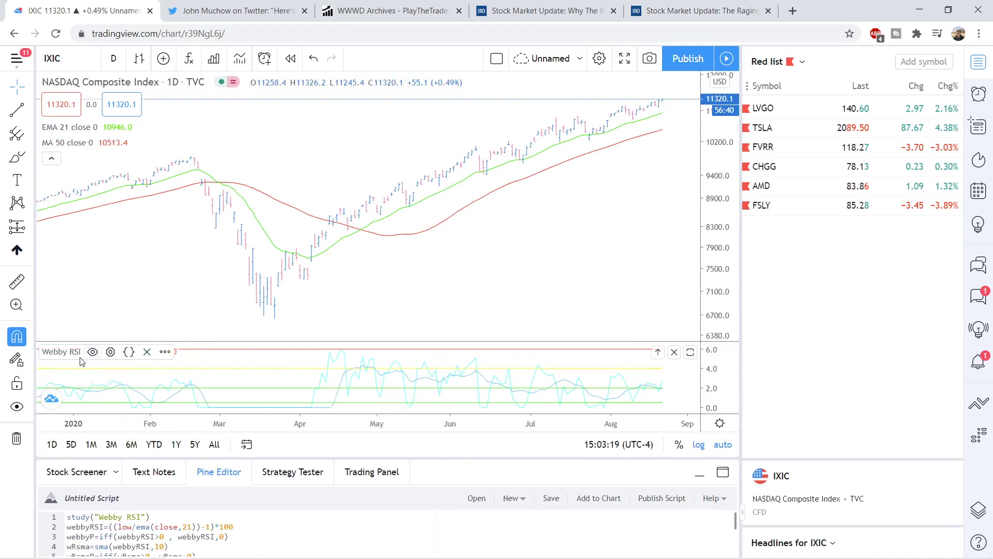
{"action": "left_click", "coordinate": [111, 352]}
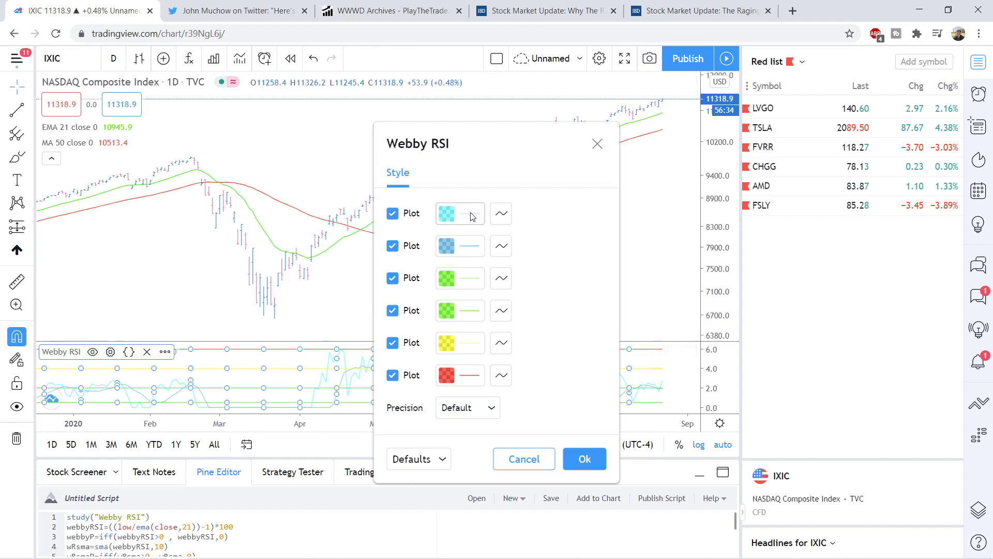
{"action": "left_click", "coordinate": [502, 214]}
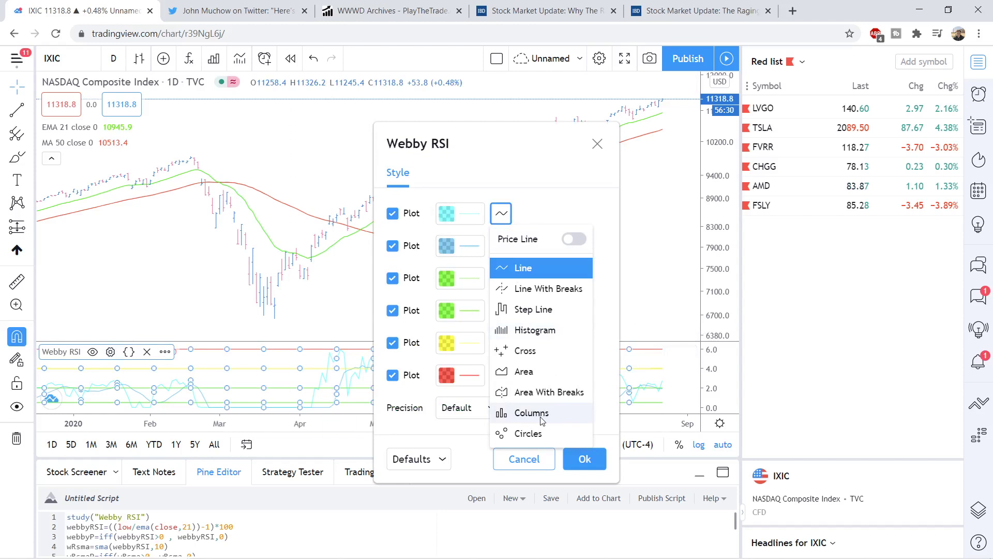
{"action": "left_click", "coordinate": [538, 415]}
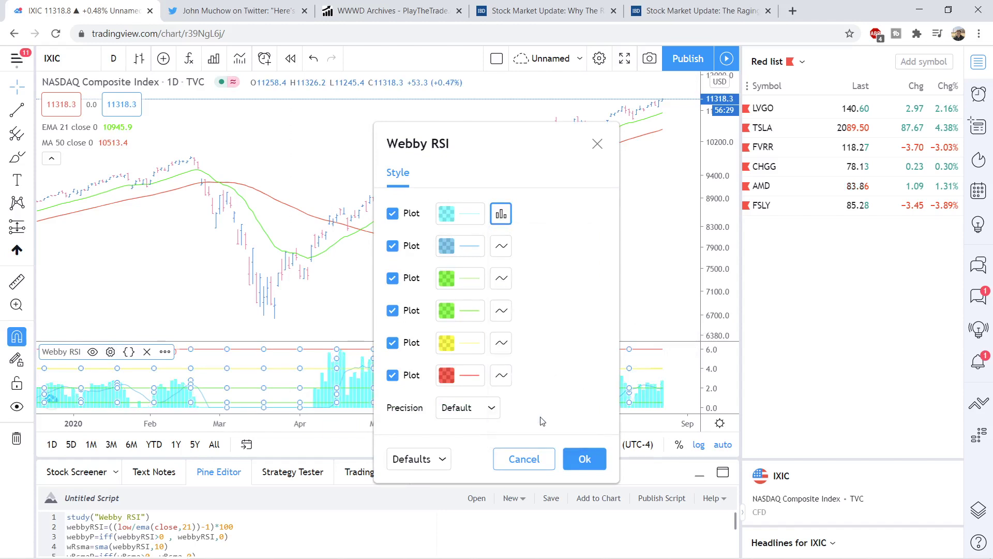
{"action": "left_click", "coordinate": [586, 460]}
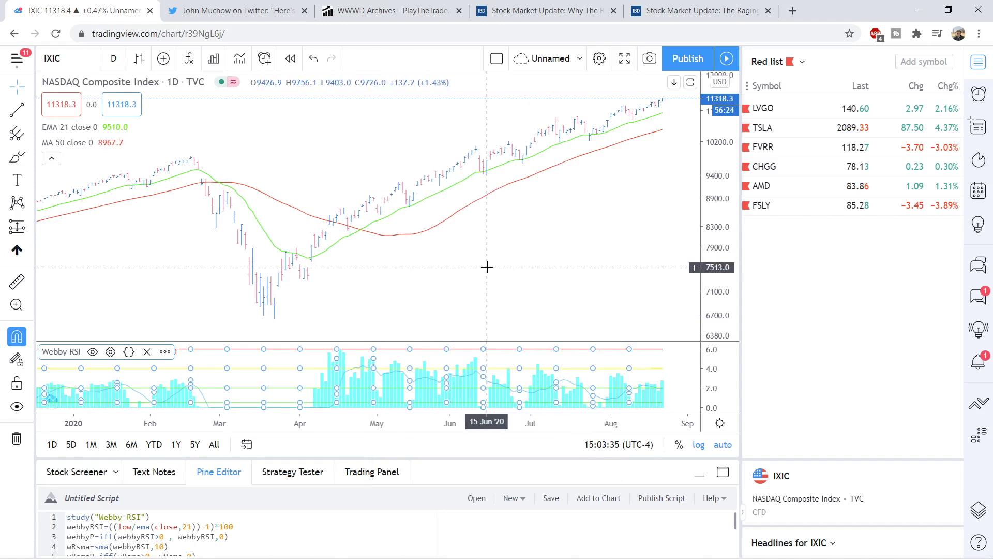
- Set the chart's background colour to black in the appearance settings
{"action": "right_click", "coordinate": [455, 266]}
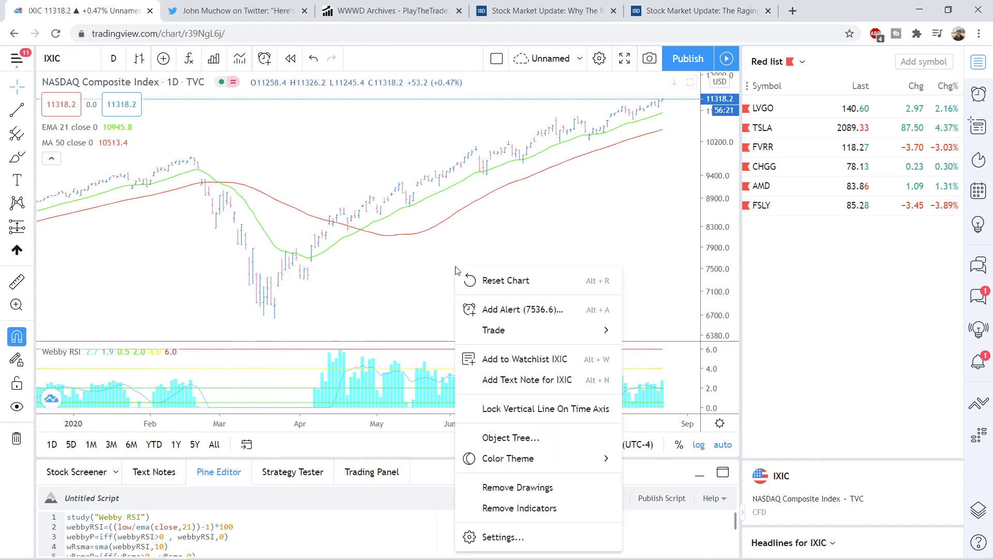
{"action": "left_click", "coordinate": [520, 545]}
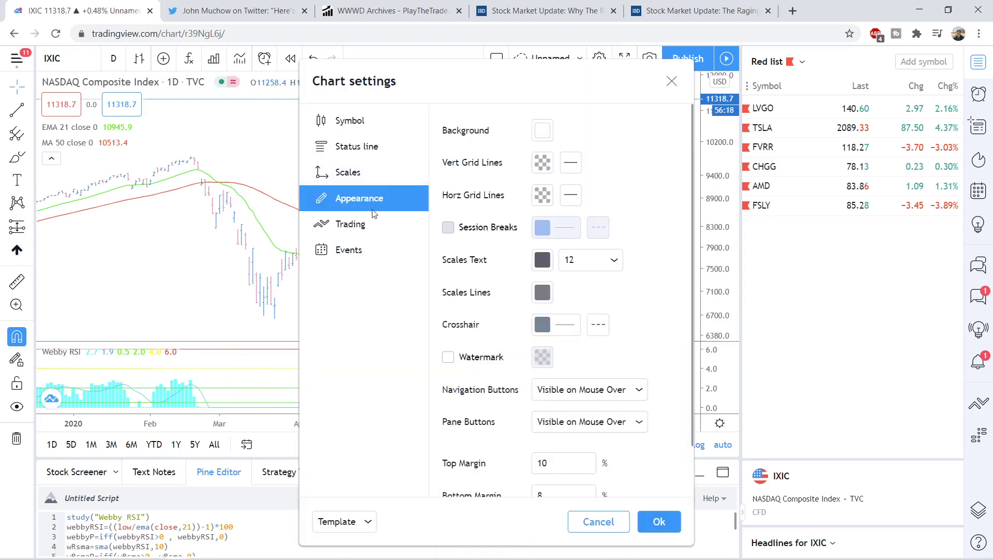
{"action": "left_click", "coordinate": [549, 131]}
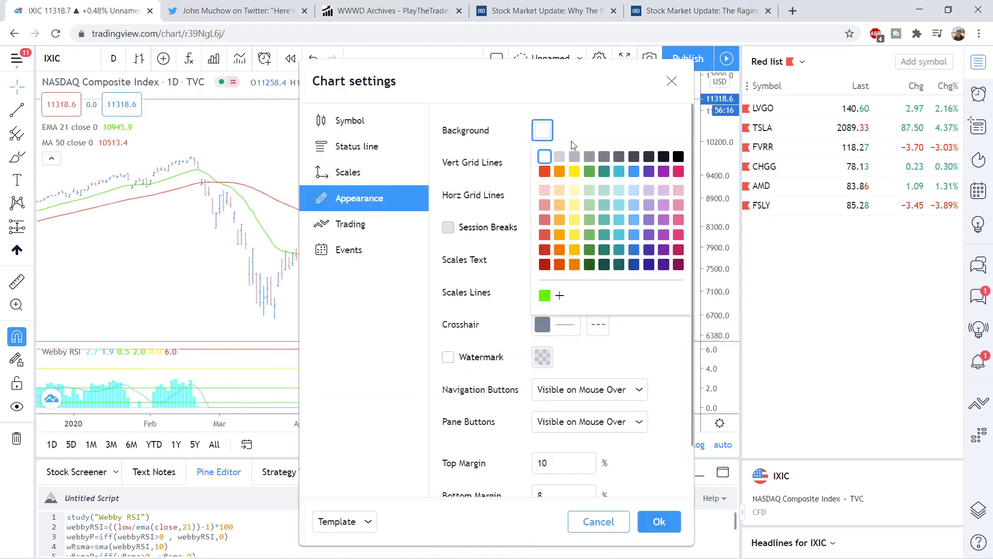
{"action": "left_click", "coordinate": [678, 156]}
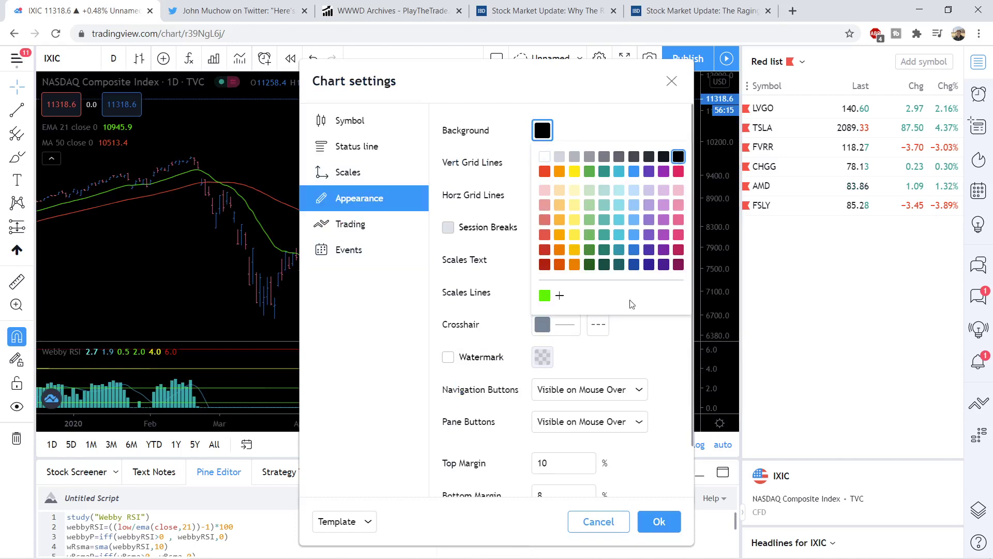
{"action": "left_click", "coordinate": [659, 521]}
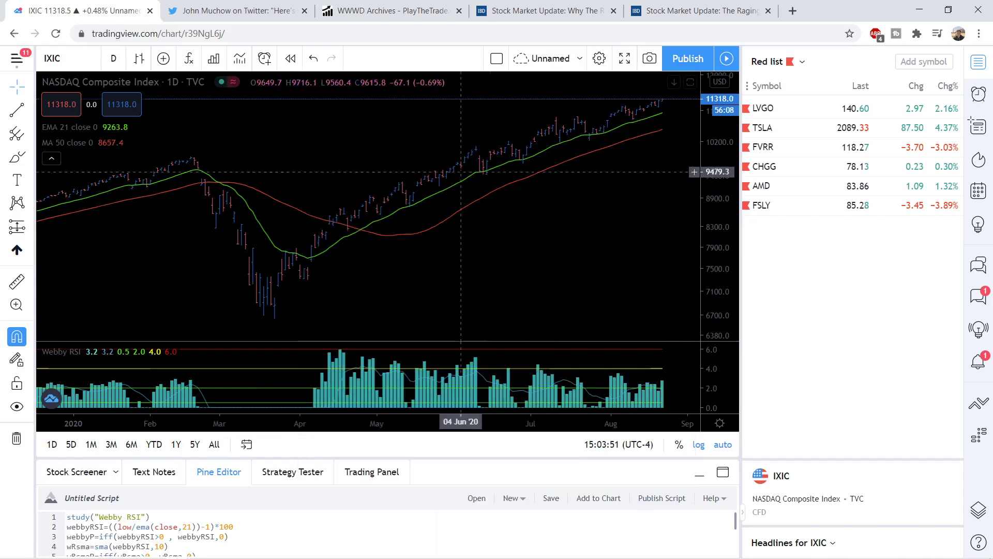
- Change the IXIC price display from bars to candles
{"action": "scroll", "coordinate": [494, 145], "scroll_direction": "up", "scroll_amount": 5}
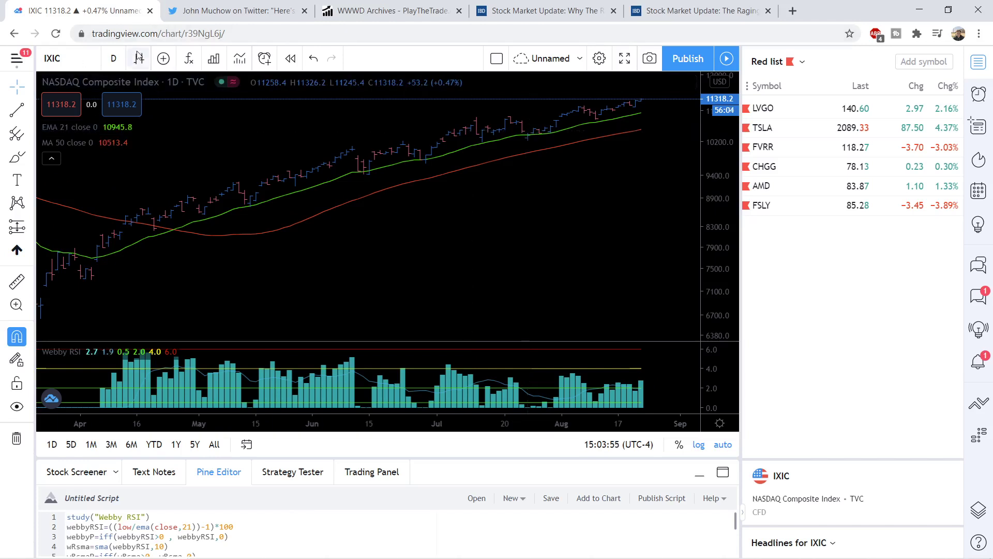
{"action": "left_click", "coordinate": [139, 59]}
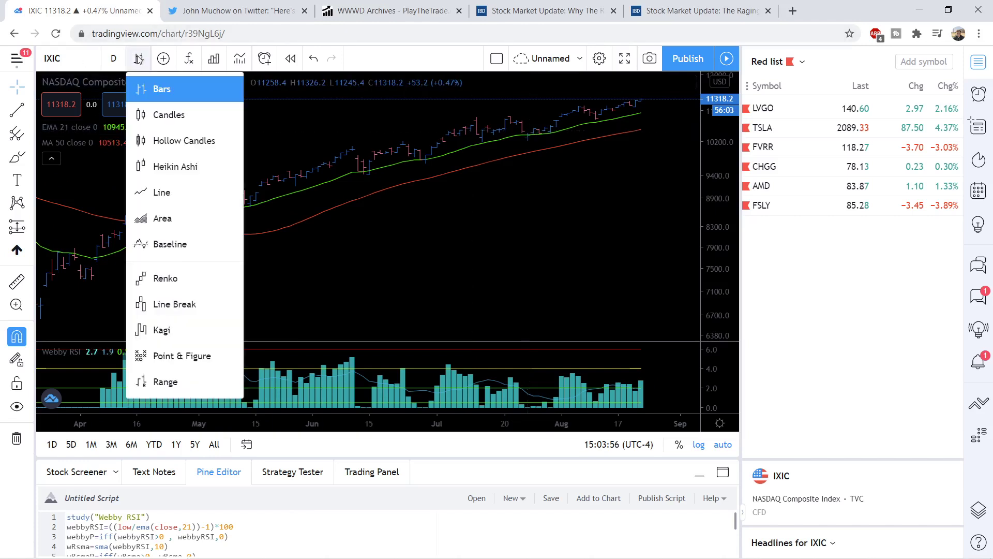
{"action": "left_click", "coordinate": [183, 121]}
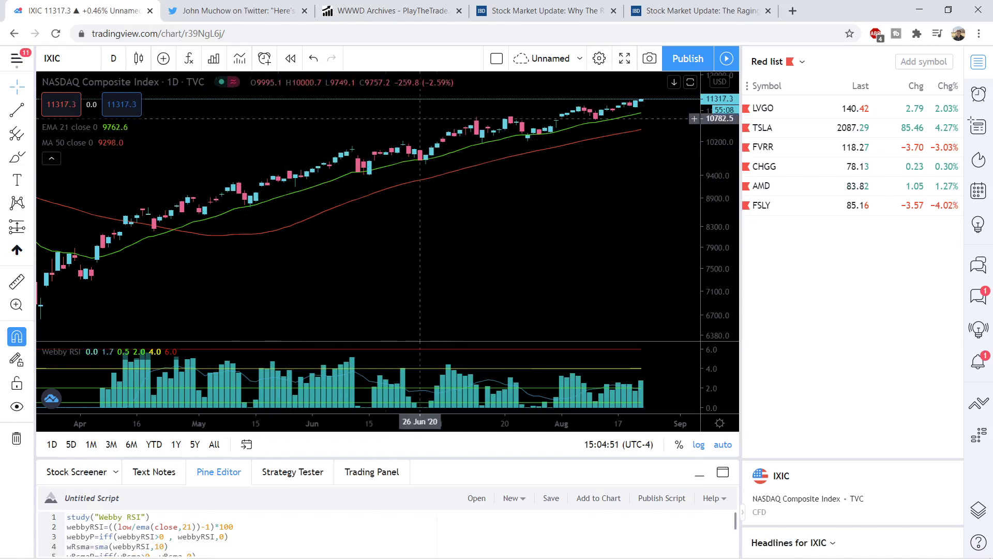
- Review the rising and falling candle body colours in the chart's symbol settings
{"action": "right_click", "coordinate": [253, 157]}
{"action": "left_click", "coordinate": [330, 428]}
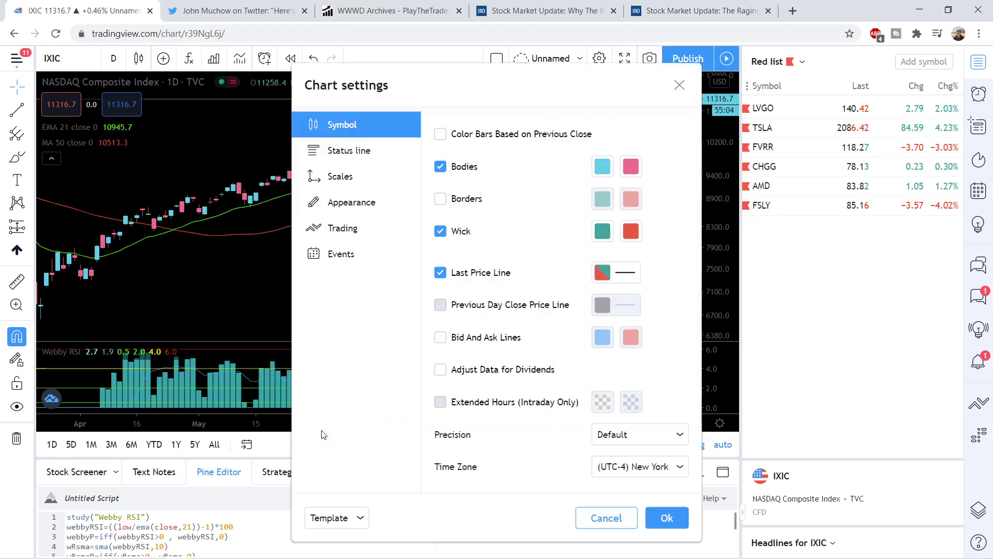
{"action": "left_click", "coordinate": [603, 166]}
{"action": "left_click", "coordinate": [632, 168]}
{"action": "left_click", "coordinate": [633, 168]}
{"action": "left_click", "coordinate": [563, 165]}
{"action": "left_click", "coordinate": [667, 518]}
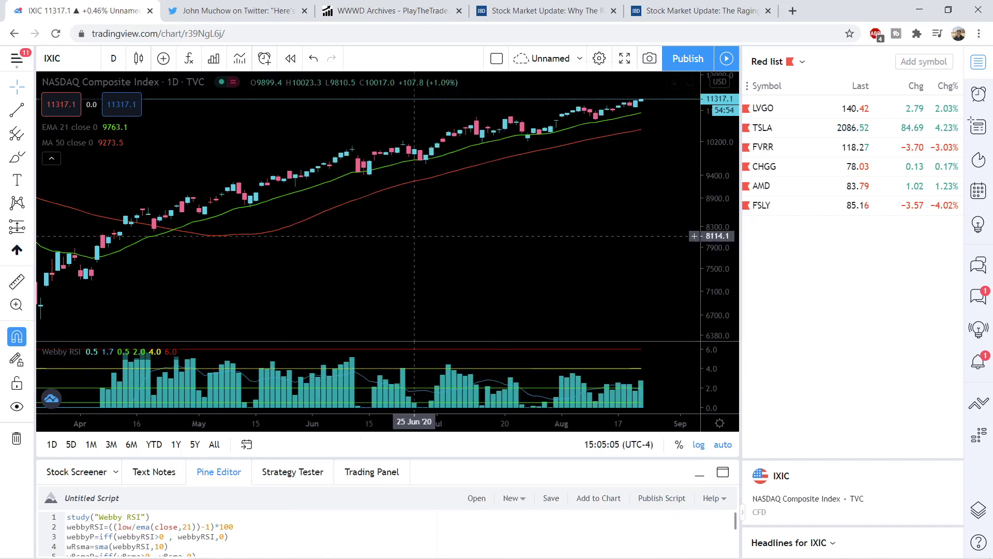
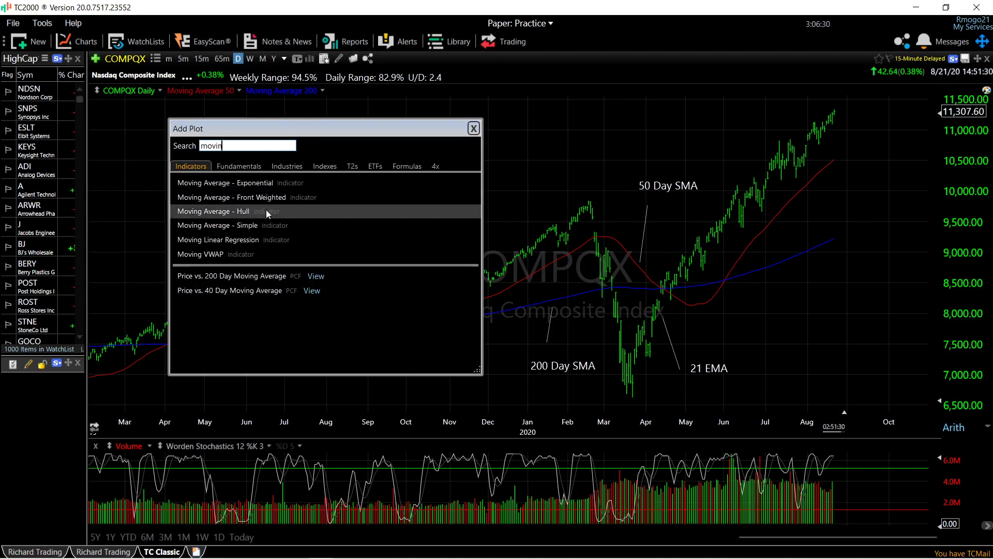
- Add an exponential moving average to the COMPQX chart in TC2000, with its period set to 21 and its colour to blue
{"action": "left_click", "coordinate": [284, 182]}
{"action": "left_click", "coordinate": [407, 91]}
{"action": "left_click", "coordinate": [422, 104]}
{"action": "double_click", "coordinate": [448, 174]}
{"action": "type", "text": "21"}
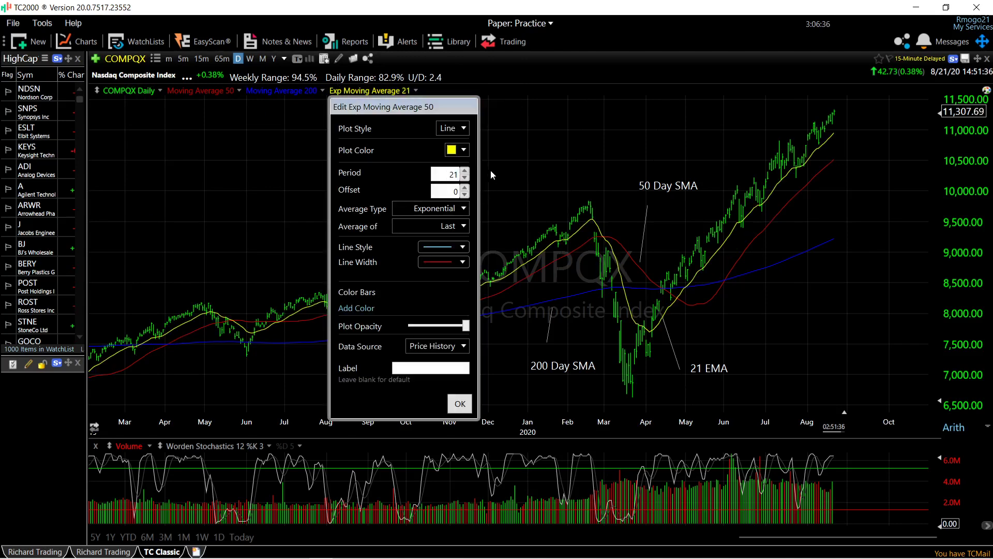
{"action": "left_click", "coordinate": [465, 152]}
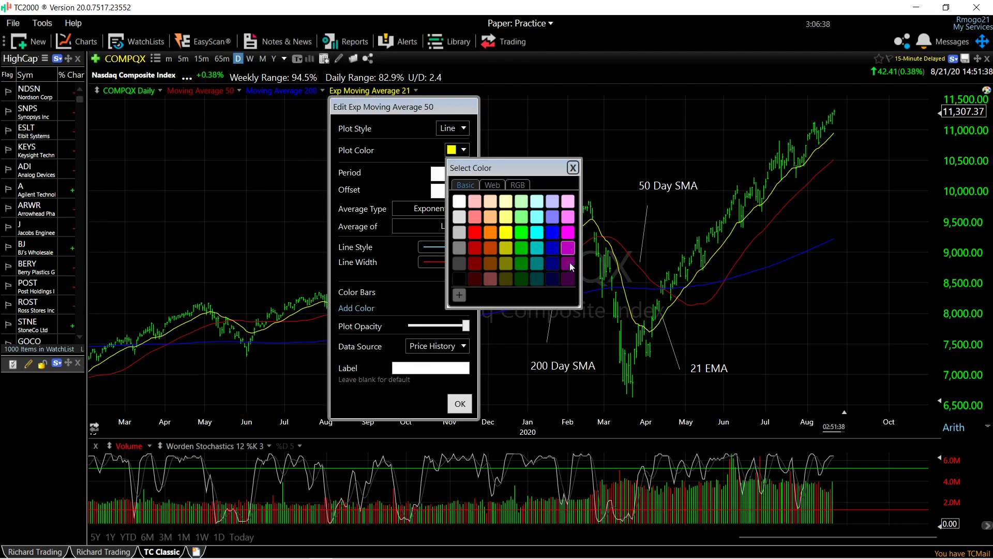
{"action": "left_click", "coordinate": [553, 233]}
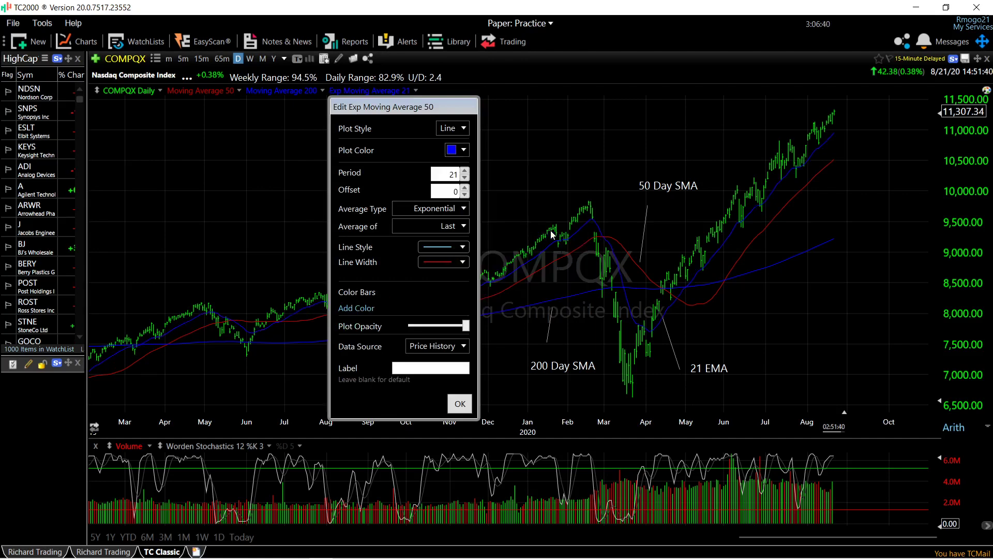
{"action": "left_click", "coordinate": [460, 403]}
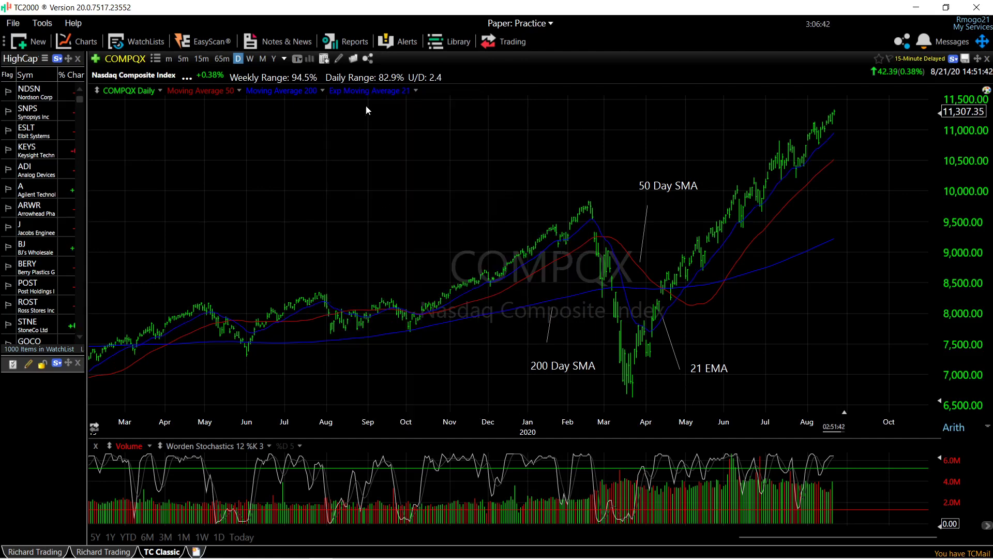
- Change the plot colour of the 200-period simple moving average to cyan
{"action": "left_click", "coordinate": [289, 92]}
{"action": "left_click", "coordinate": [316, 103]}
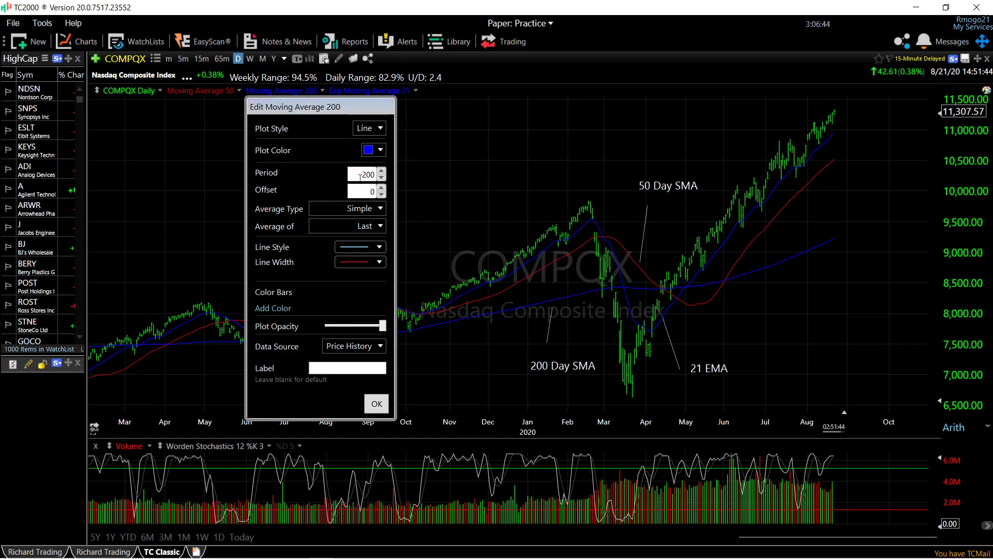
{"action": "left_click", "coordinate": [374, 150]}
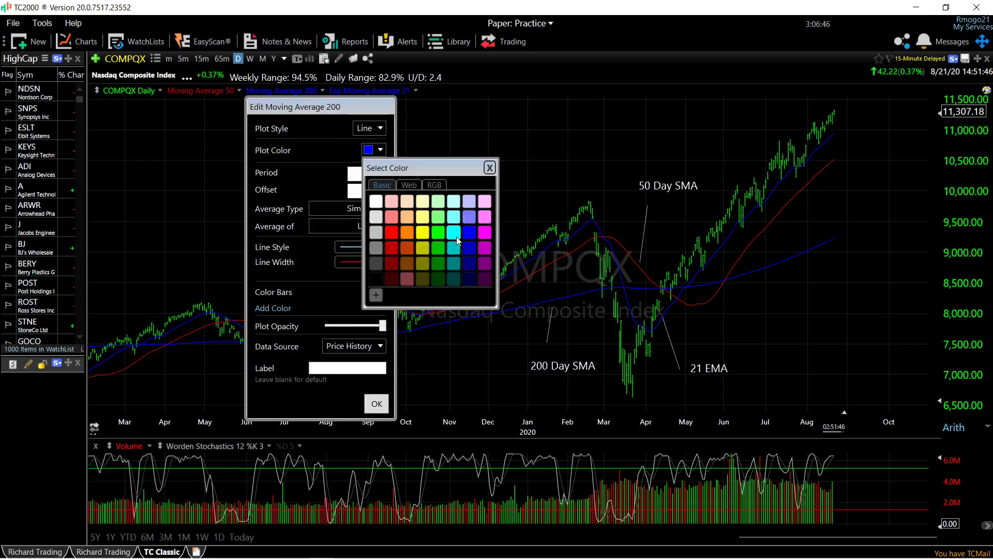
{"action": "left_click", "coordinate": [456, 237]}
{"action": "key", "text": "Return"}
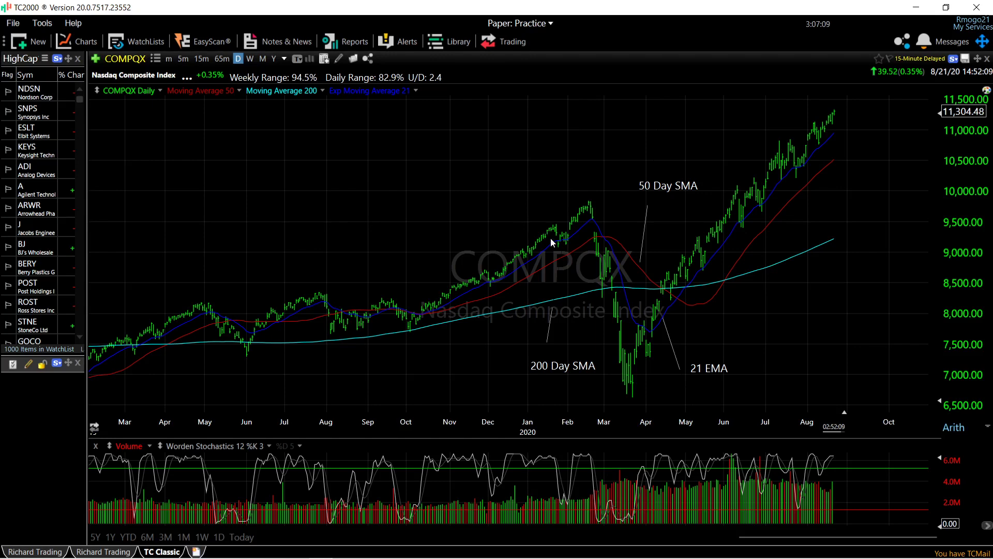
- Change the COMPQX price plot style to CandleStick and base its colour on Open vs Close
{"action": "right_click", "coordinate": [376, 210]}
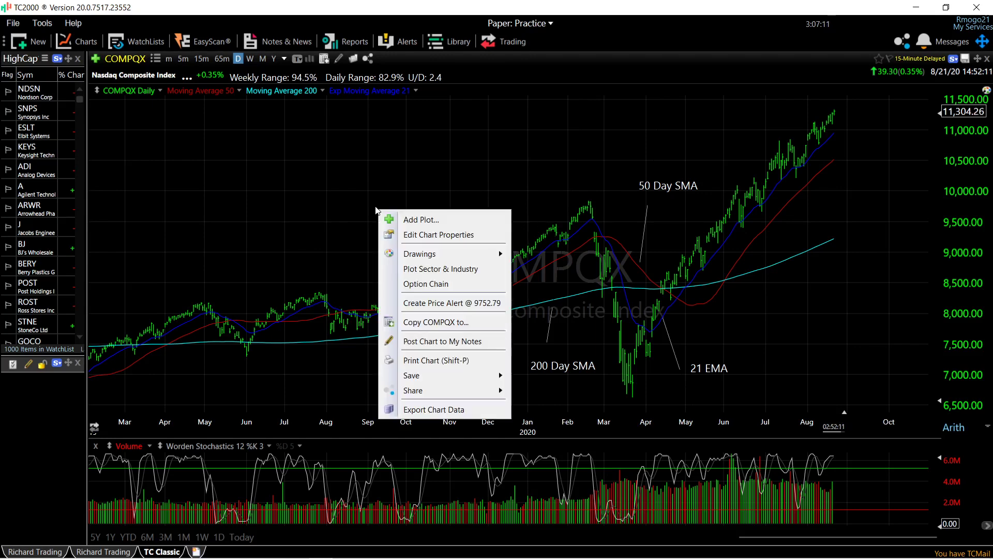
{"action": "left_click", "coordinate": [425, 236]}
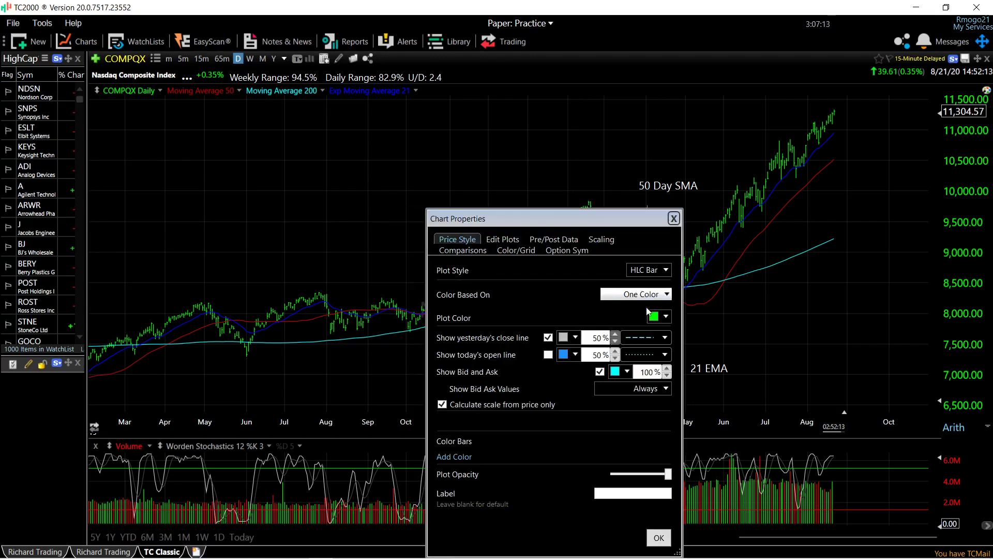
{"action": "left_click", "coordinate": [648, 269]}
{"action": "left_click", "coordinate": [642, 323]}
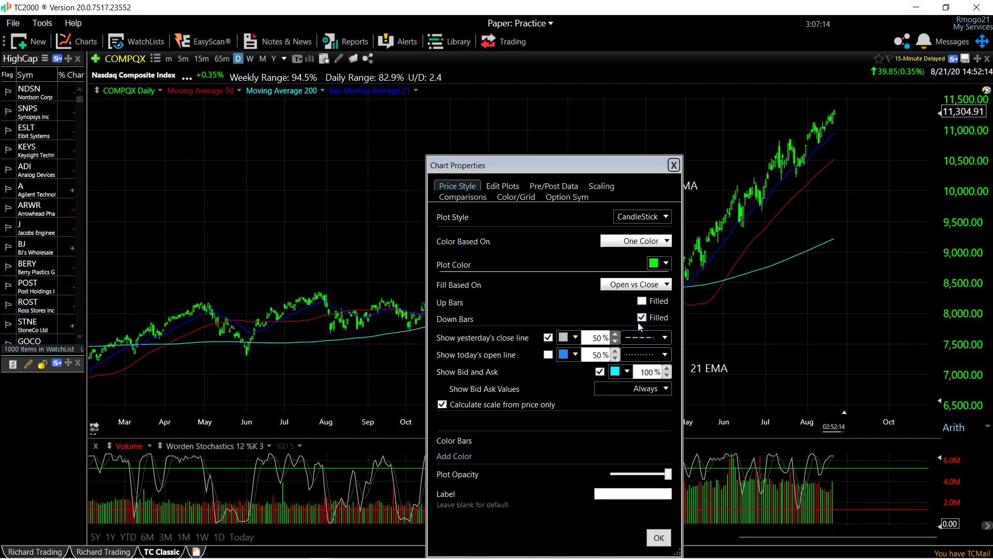
{"action": "left_click", "coordinate": [655, 242]}
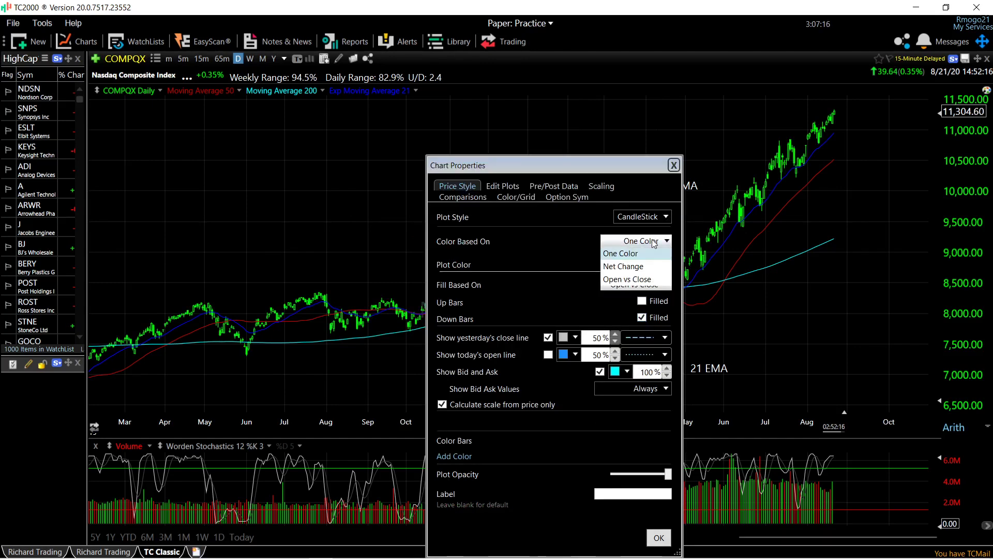
{"action": "left_click", "coordinate": [640, 282]}
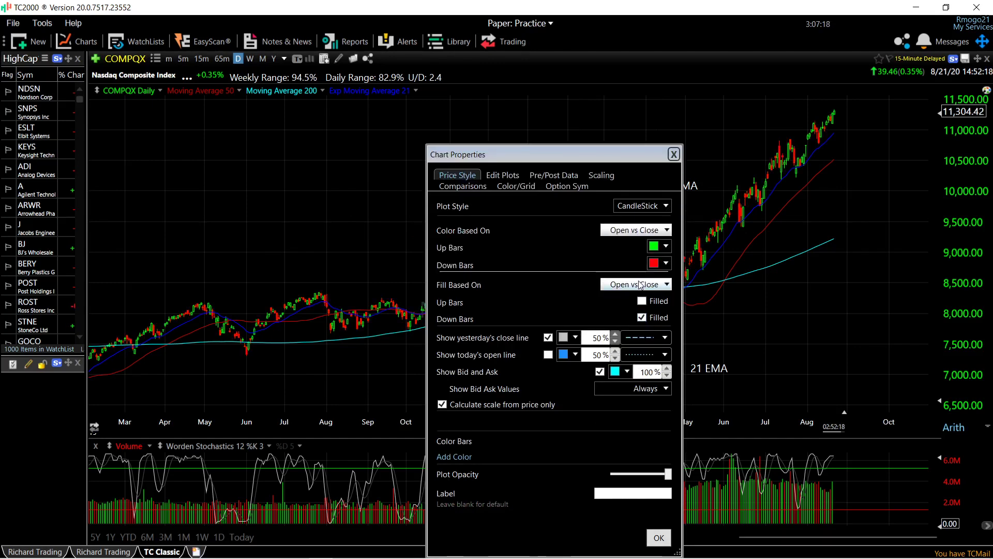
- Set the candle colours to blue for up bars and pink for down bars, and apply the chart properties
{"action": "left_click", "coordinate": [665, 248]}
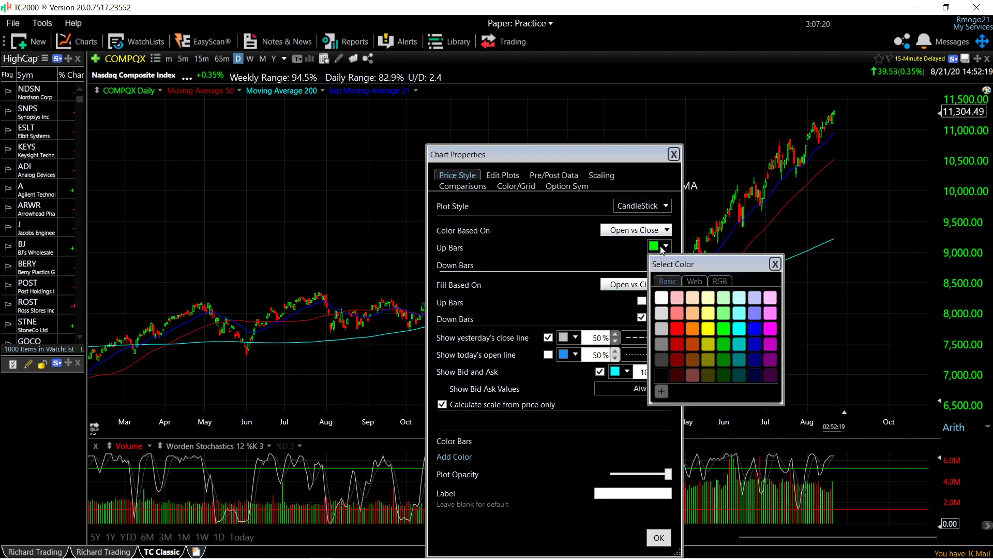
{"action": "left_click", "coordinate": [756, 334]}
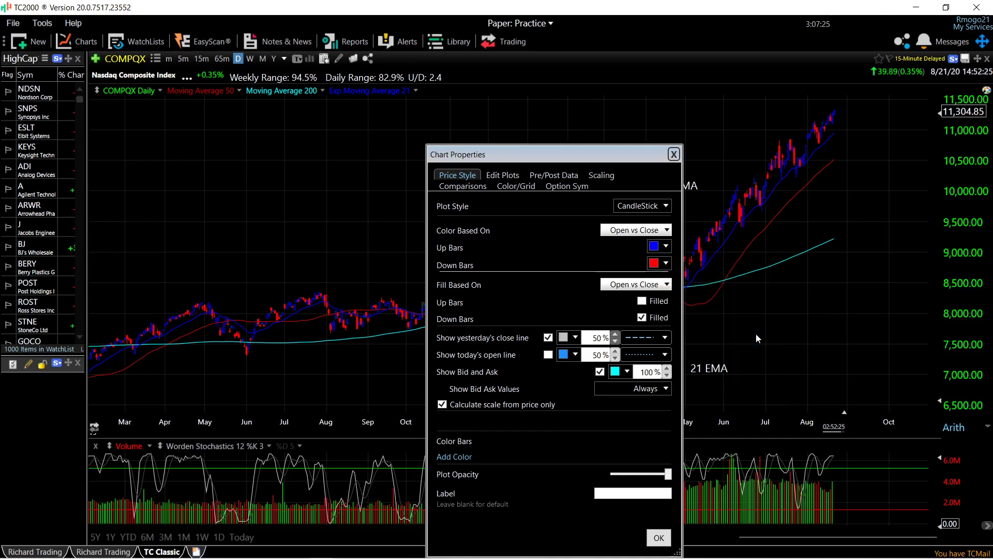
{"action": "left_click", "coordinate": [668, 263]}
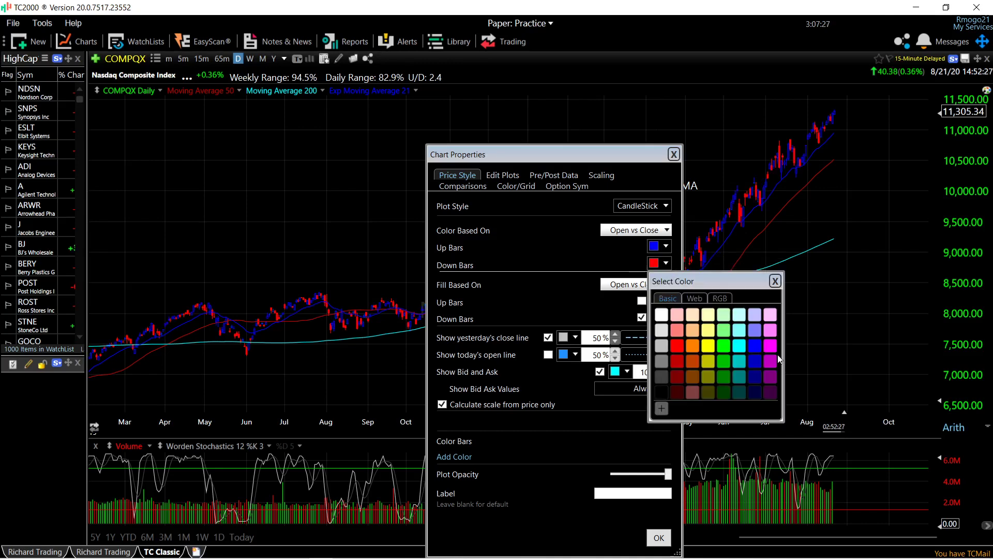
{"action": "left_click", "coordinate": [771, 330]}
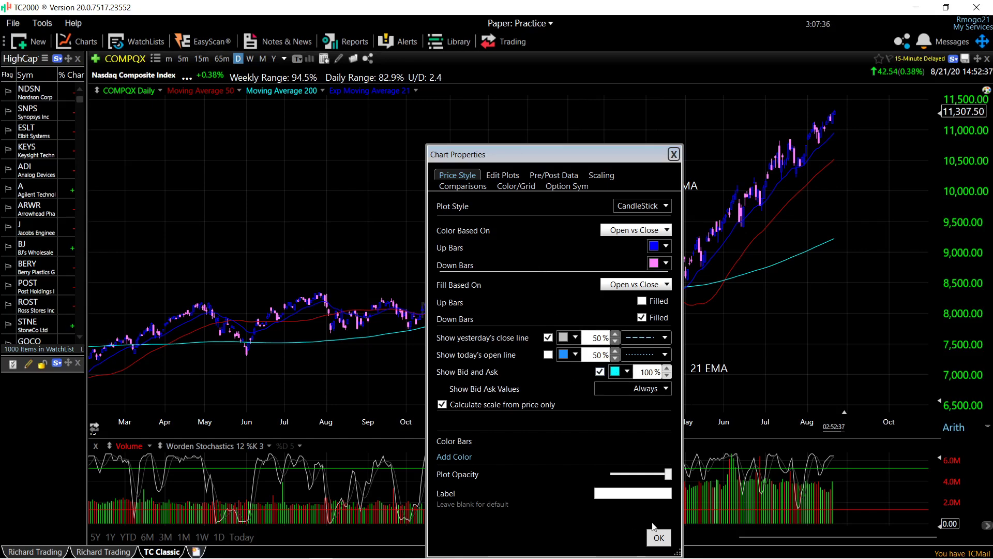
{"action": "left_click", "coordinate": [658, 538]}
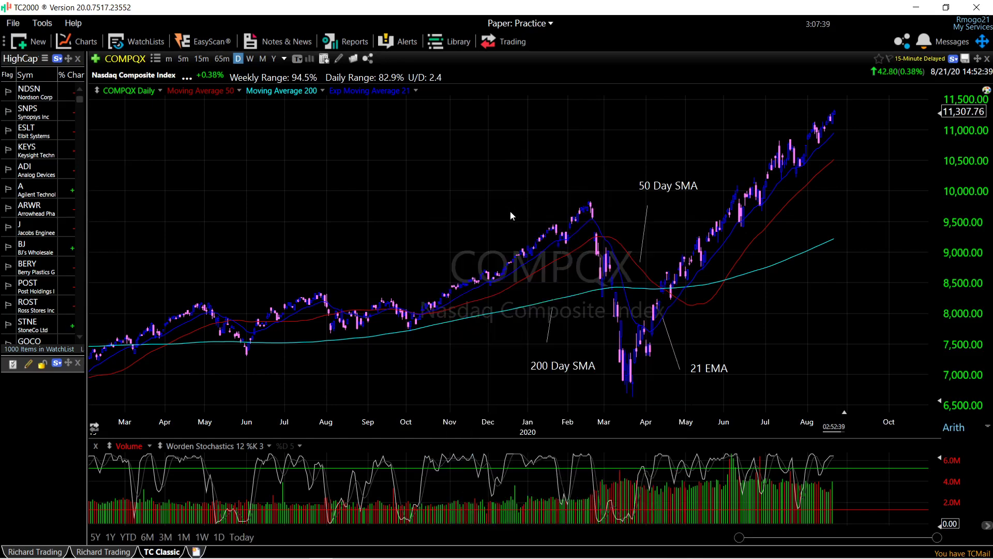
- Remove the Volume and Stochastics pane, and add the saved Webby RSI Real indicator to the COMPQX chart
{"action": "left_click", "coordinate": [96, 446]}
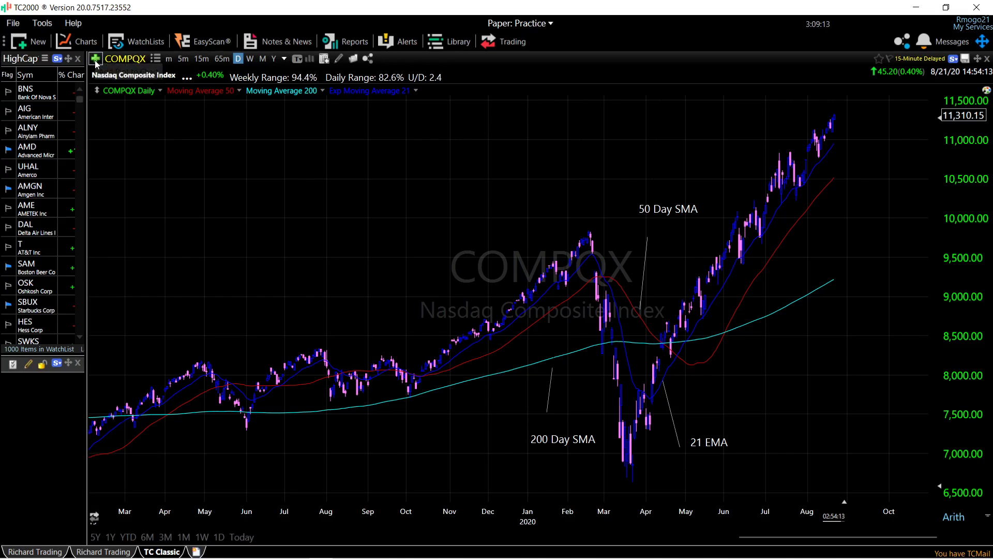
{"action": "left_click", "coordinate": [96, 59]}
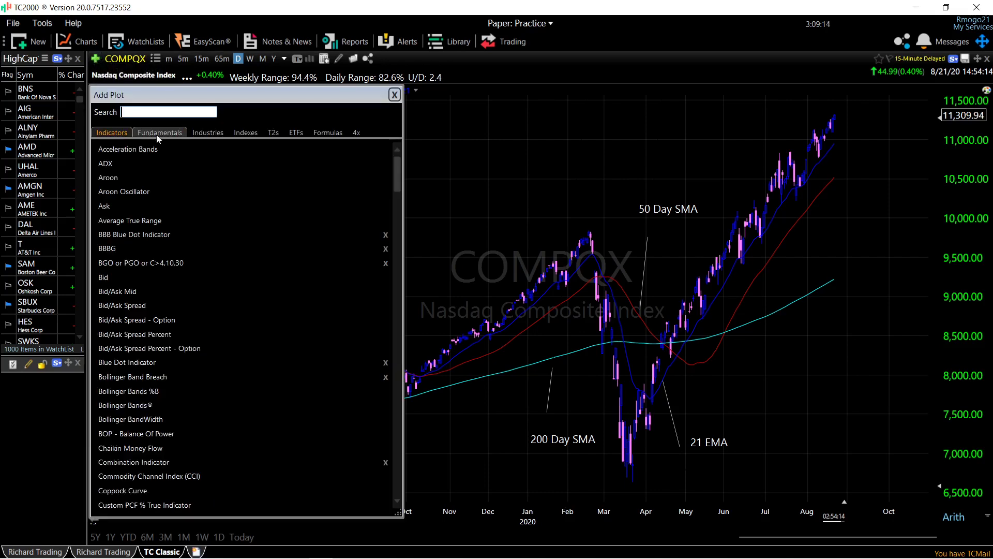
{"action": "type", "text": "we"}
{"action": "type", "text": "bby"}
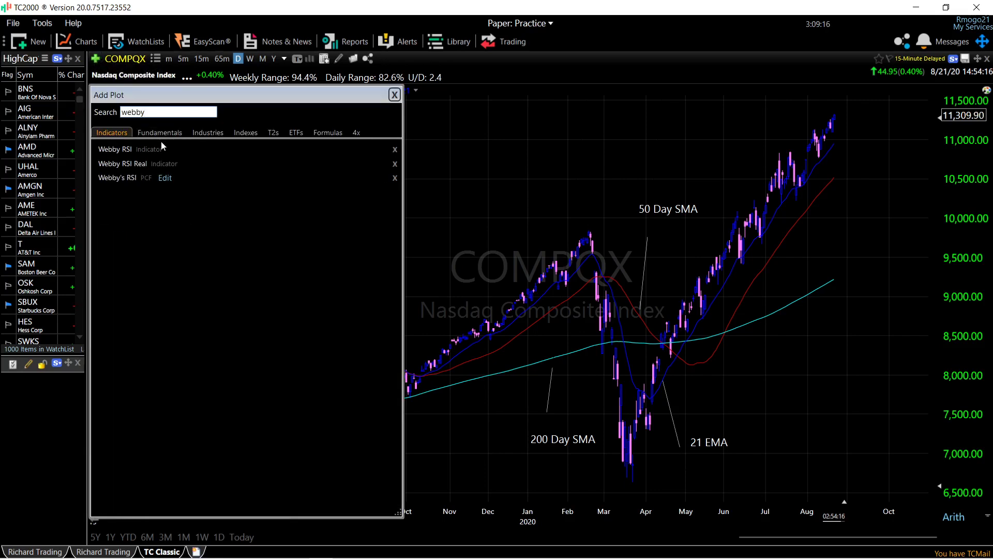
{"action": "left_click", "coordinate": [141, 164]}
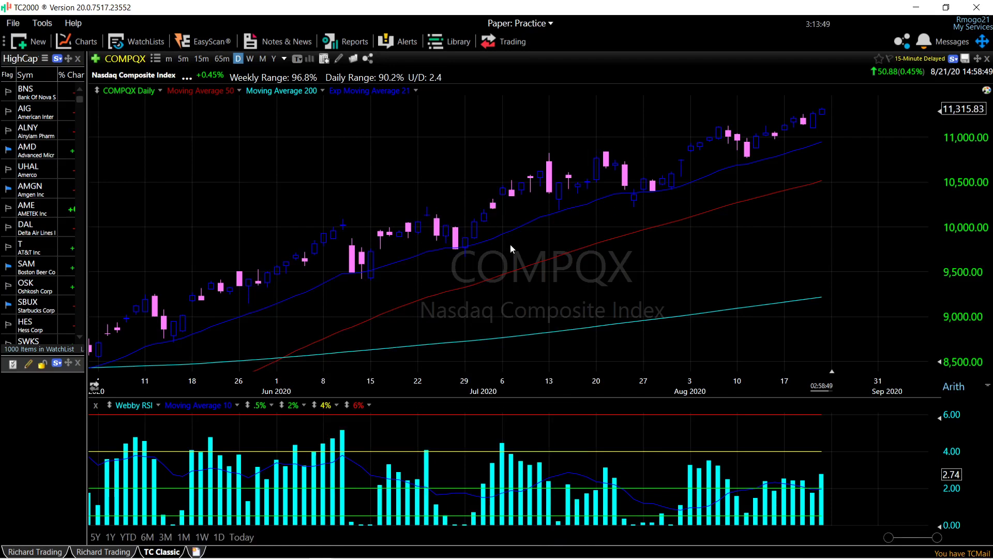
- Make the up bars of the COMPQX candlesticks filled in the chart properties
{"action": "right_click", "coordinate": [550, 289]}
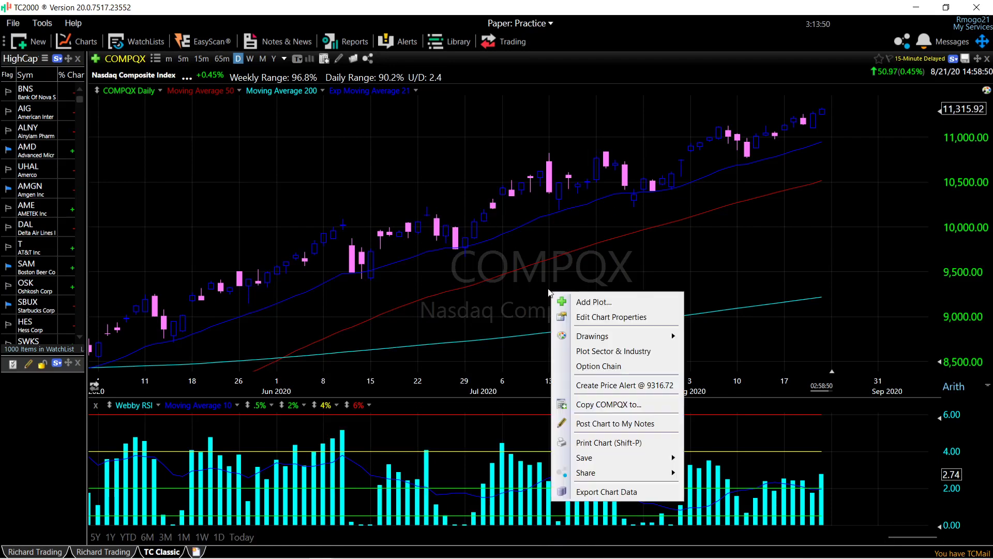
{"action": "left_click", "coordinate": [629, 318]}
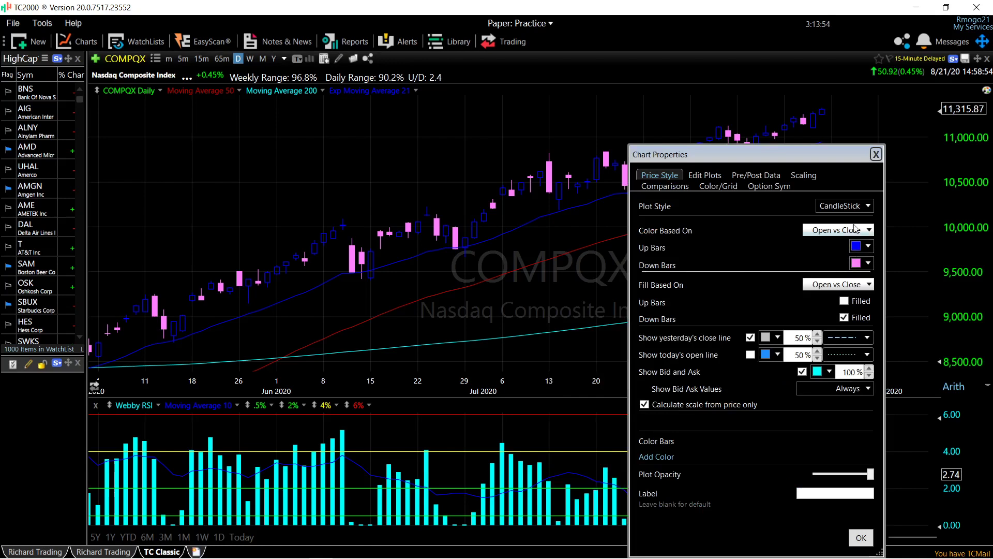
{"action": "left_click", "coordinate": [844, 301]}
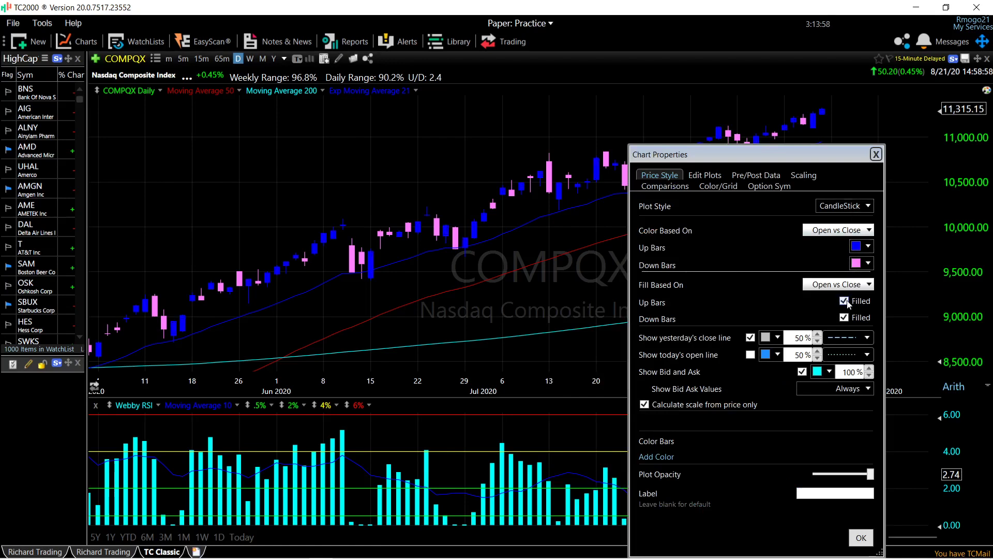
{"action": "left_click", "coordinate": [861, 537]}
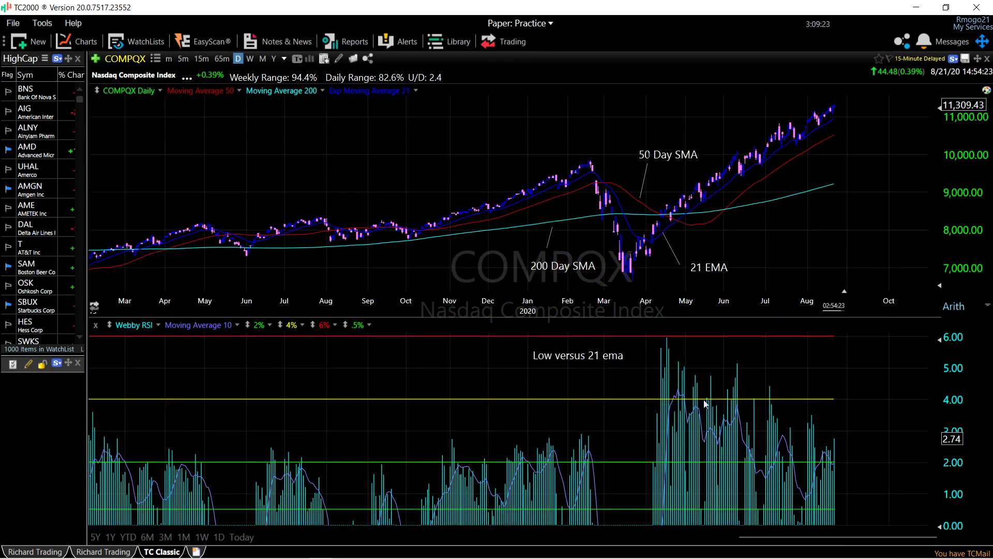
- Remove the 10-period moving average and the percentage level lines from the Webby RSI pane, leaving only the indicator
{"action": "right_click", "coordinate": [227, 325]}
{"action": "left_click", "coordinate": [239, 531]}
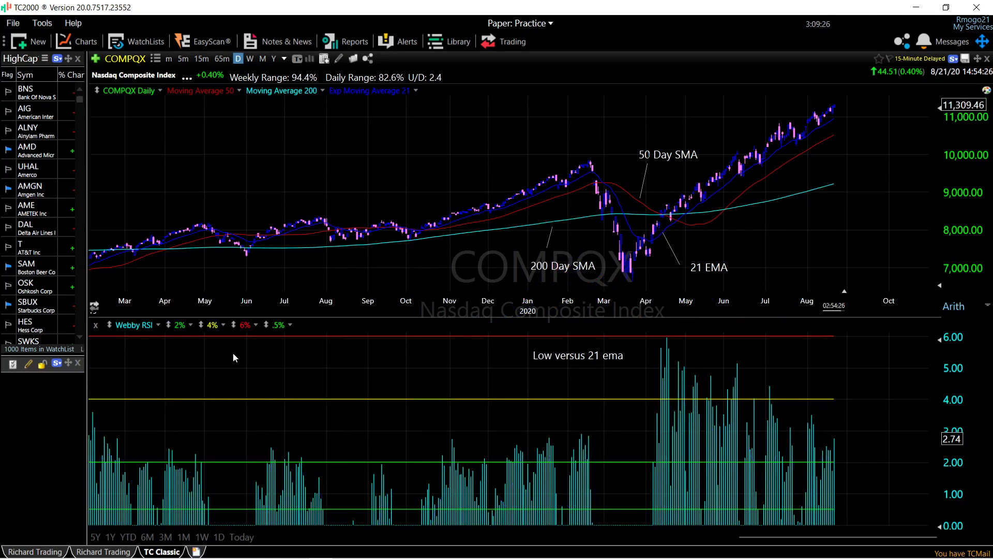
{"action": "right_click", "coordinate": [179, 325]}
{"action": "left_click", "coordinate": [220, 504]}
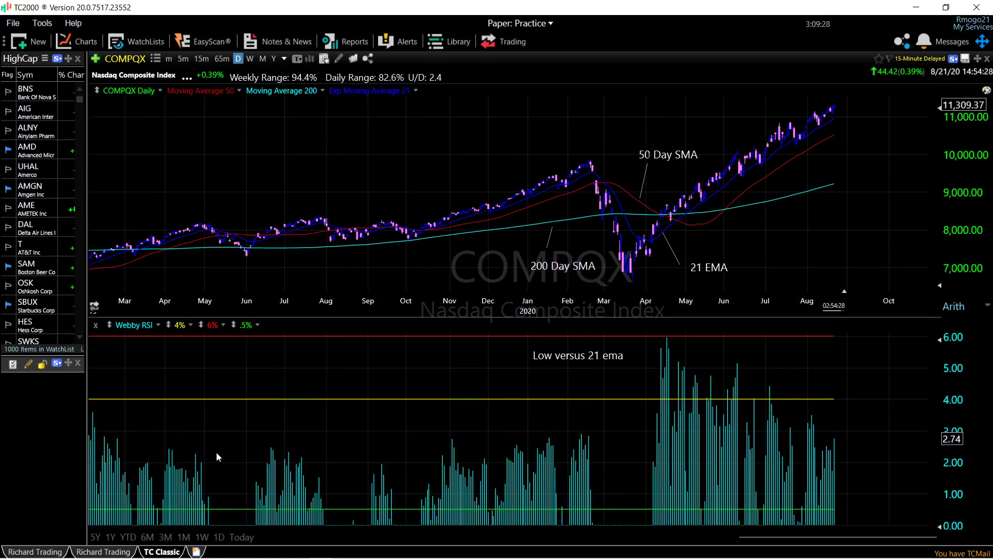
{"action": "right_click", "coordinate": [180, 324]}
{"action": "left_click", "coordinate": [225, 505]}
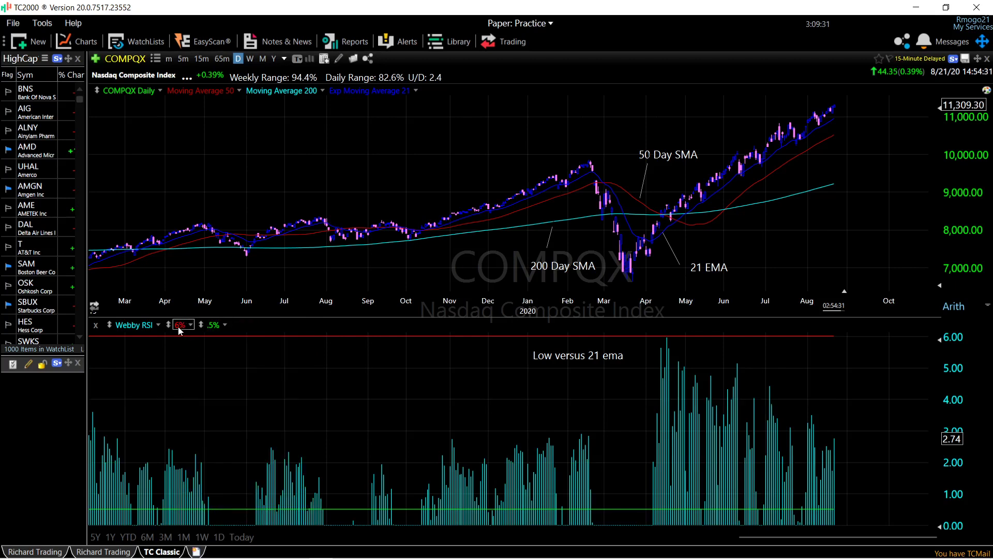
{"action": "right_click", "coordinate": [180, 325]}
{"action": "left_click", "coordinate": [220, 504]}
- Set the Webby RSI plot style to Histogram and review the formula behind the indicator
{"action": "right_click", "coordinate": [139, 326]}
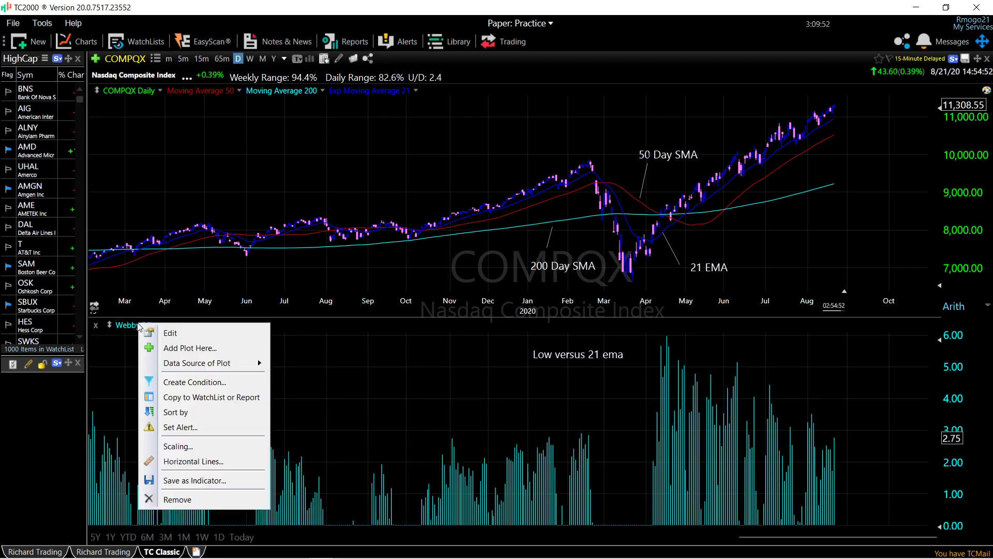
{"action": "left_click", "coordinate": [177, 336]}
{"action": "left_click", "coordinate": [411, 168]}
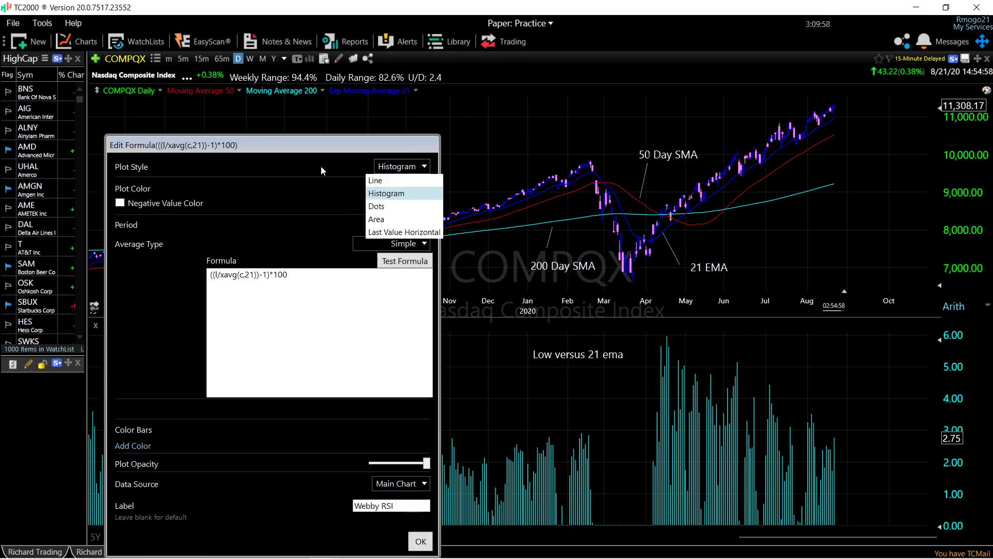
{"action": "left_click", "coordinate": [390, 193]}
{"action": "triple_click", "coordinate": [257, 279]}
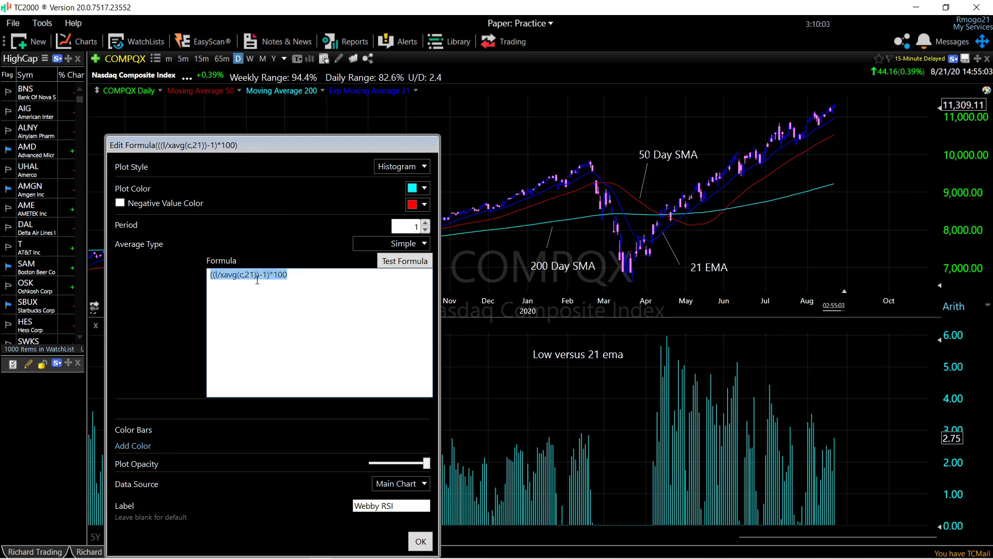
{"action": "left_click", "coordinate": [304, 279]}
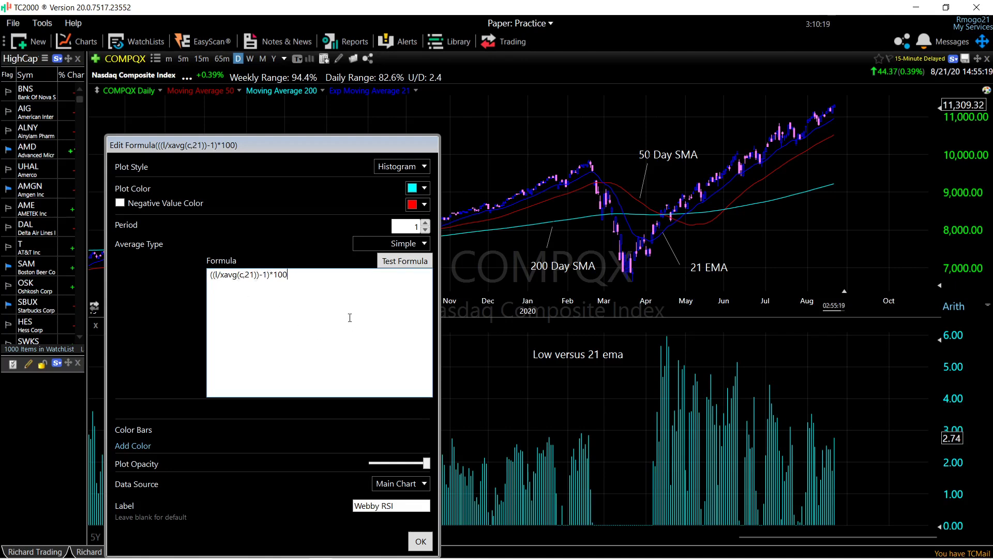
{"action": "left_click", "coordinate": [421, 542]}
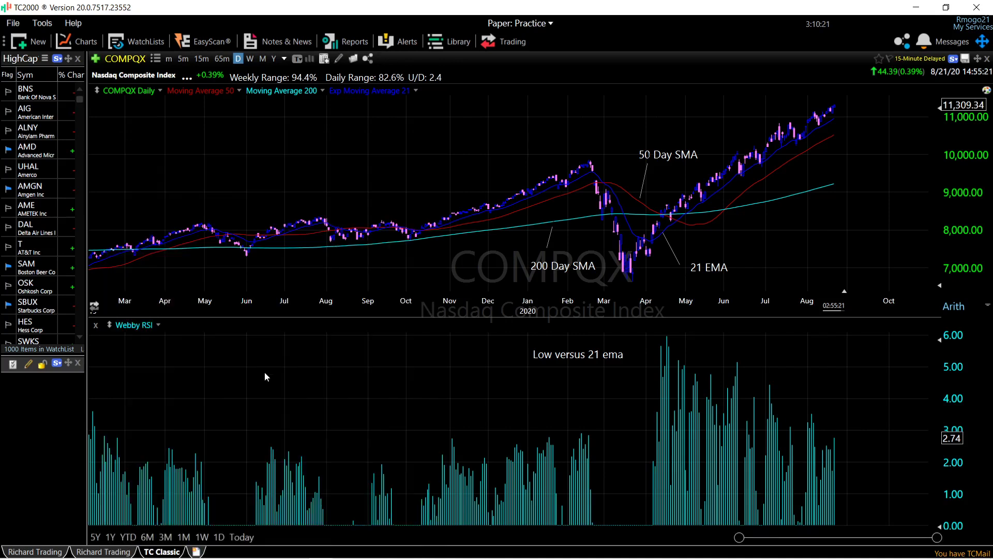
- Add a simple moving average to the Webby RSI plot
{"action": "right_click", "coordinate": [144, 329]}
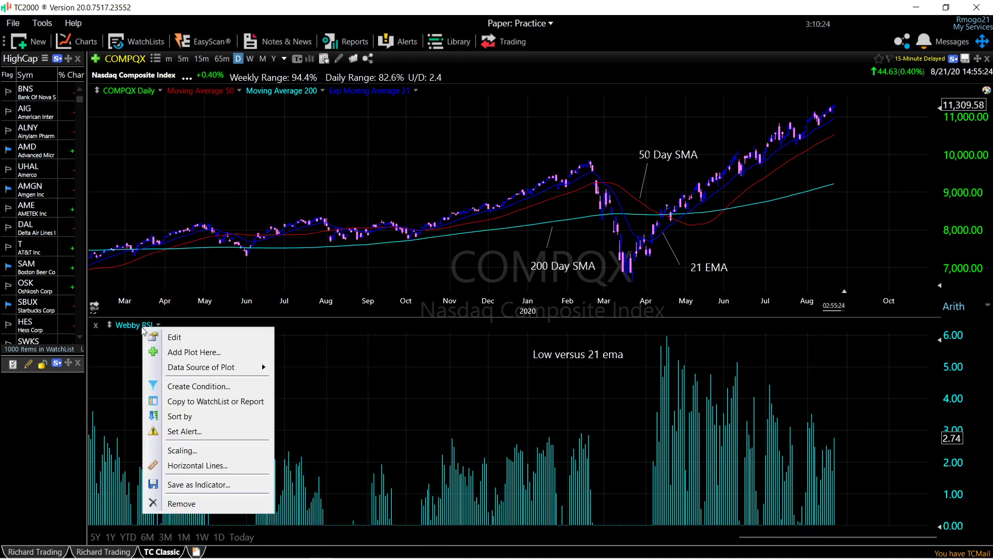
{"action": "left_click", "coordinate": [207, 353]}
{"action": "type", "text": "mo"}
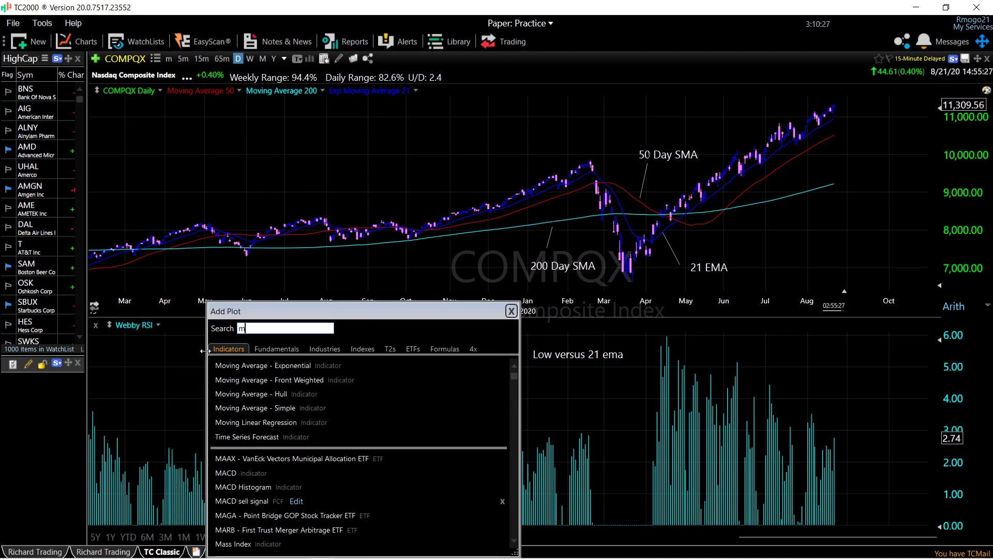
{"action": "left_click", "coordinate": [314, 410]}
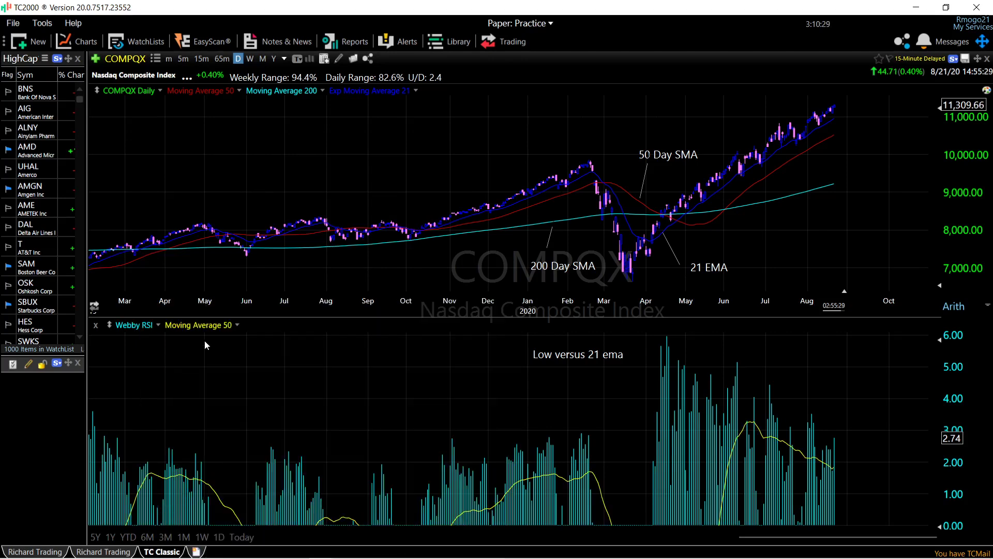
- Set the Webby RSI moving average's period to 10 and its plot colour to blue
{"action": "right_click", "coordinate": [192, 327]}
{"action": "left_click", "coordinate": [226, 332]}
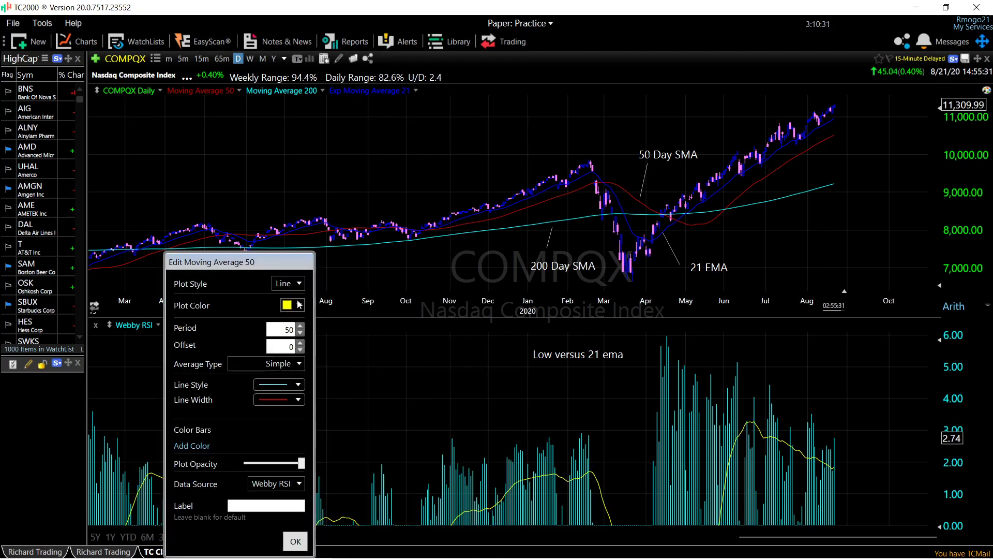
{"action": "double_click", "coordinate": [287, 330]}
{"action": "type", "text": "10"}
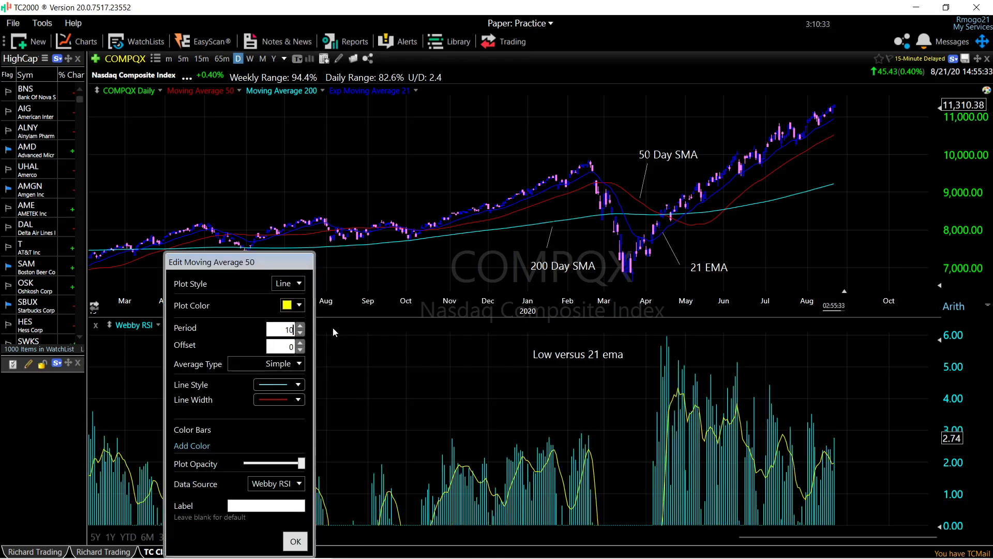
{"action": "left_click", "coordinate": [299, 305]}
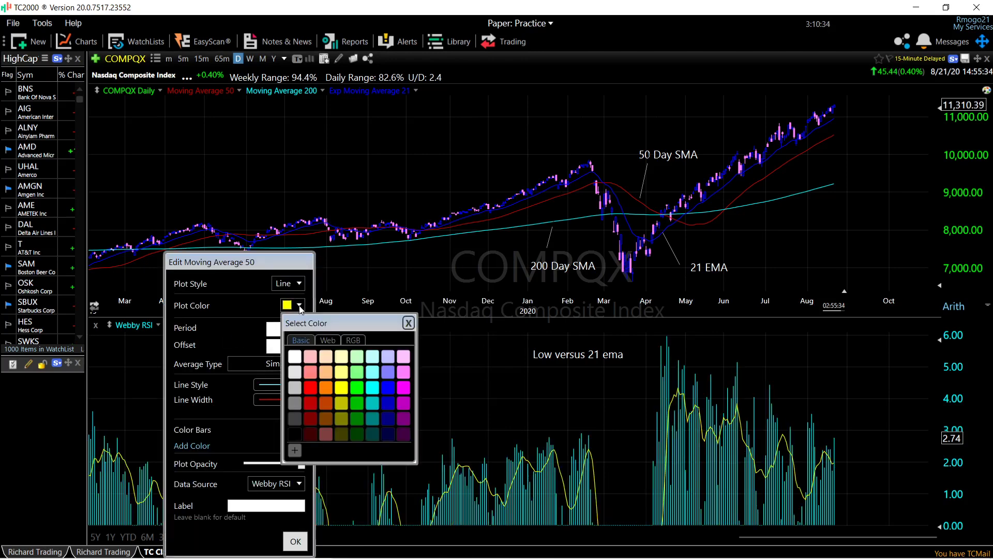
{"action": "left_click", "coordinate": [387, 389]}
{"action": "left_click", "coordinate": [295, 542]}
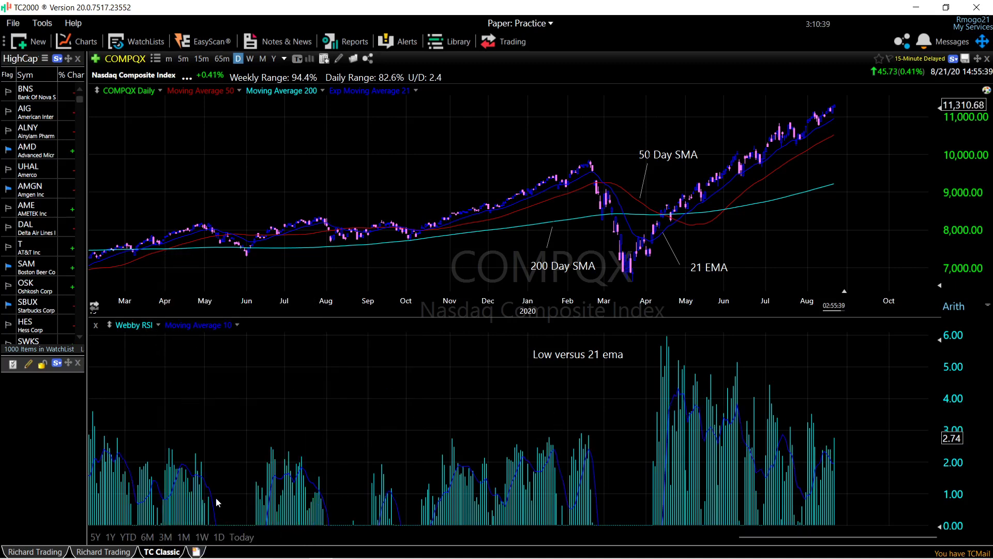
- Create a daily indicator formula for the Webby RSI pane with the formula .5 and the name .5%
{"action": "right_click", "coordinate": [144, 329]}
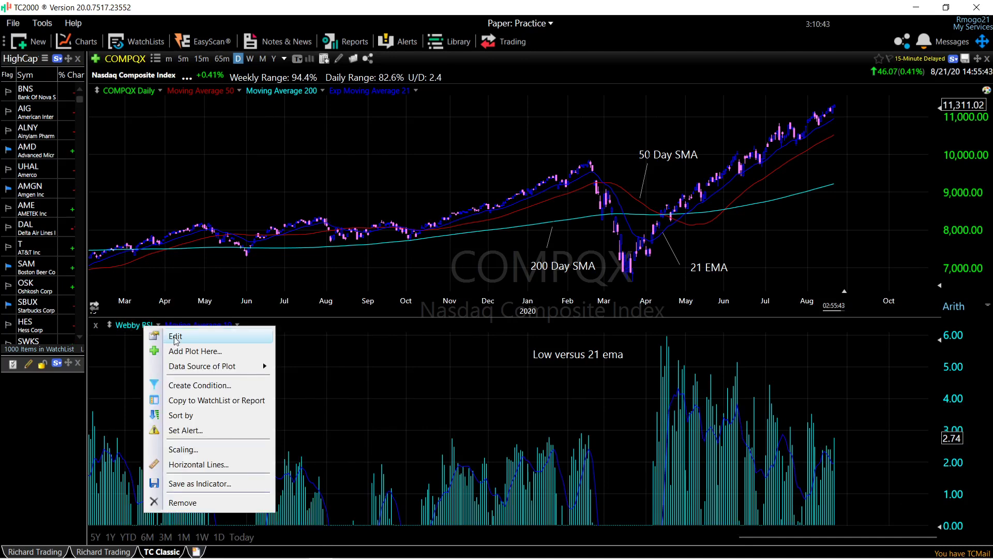
{"action": "left_click", "coordinate": [197, 350]}
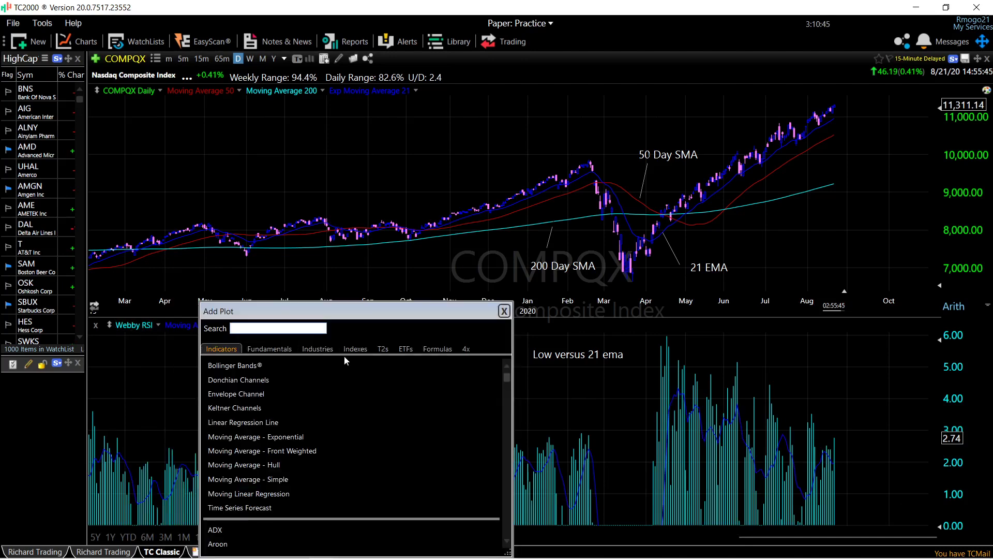
{"action": "left_click", "coordinate": [438, 348]}
{"action": "left_click", "coordinate": [293, 367]}
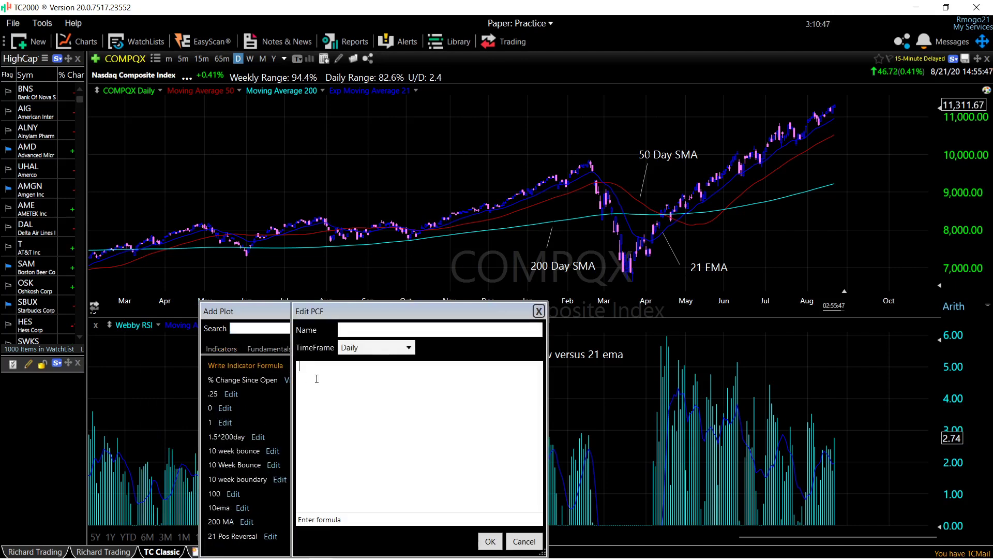
{"action": "type", "text": ".5"}
{"action": "left_click", "coordinate": [371, 331]}
{"action": "type", "text": ".5%"}
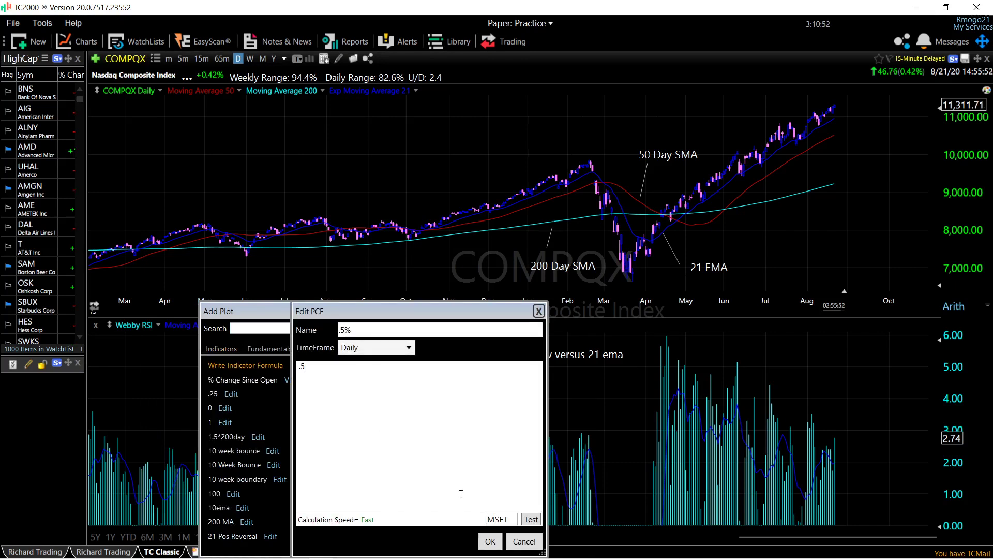
{"action": "left_click", "coordinate": [490, 541]}
- Find the .5% formula and plot it in the Webby RSI pane, scaled with Webby RSI
{"action": "left_click", "coordinate": [281, 328]}
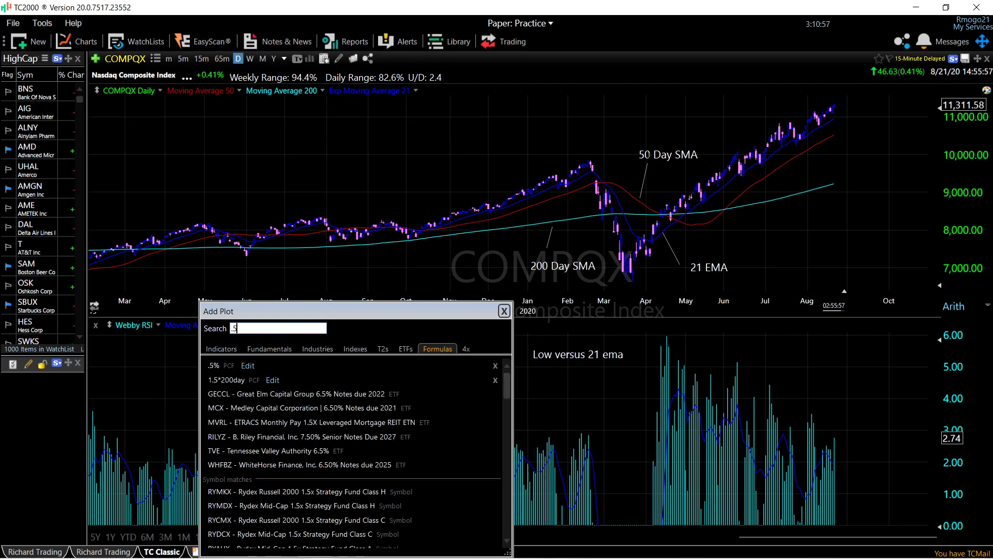
{"action": "left_click", "coordinate": [220, 372]}
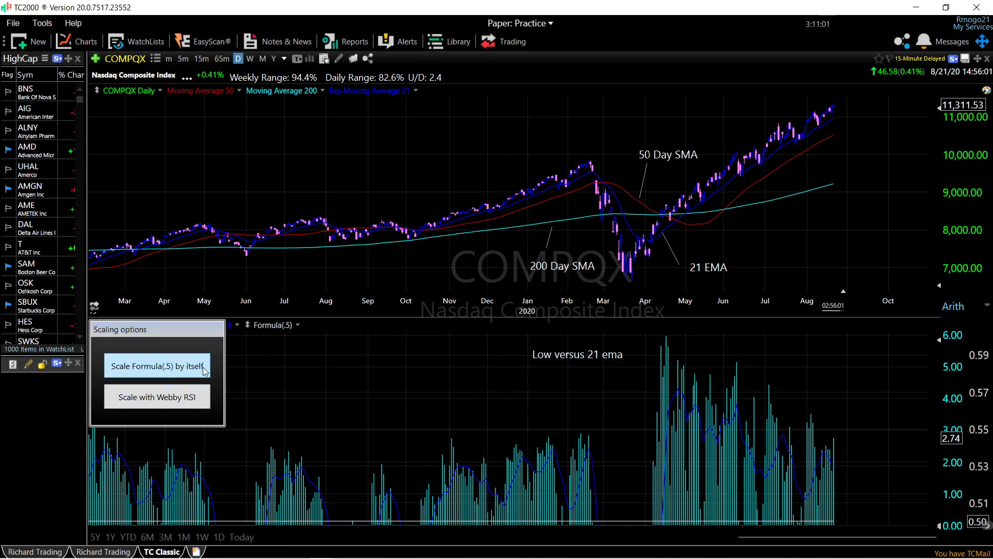
{"action": "left_click", "coordinate": [200, 398]}
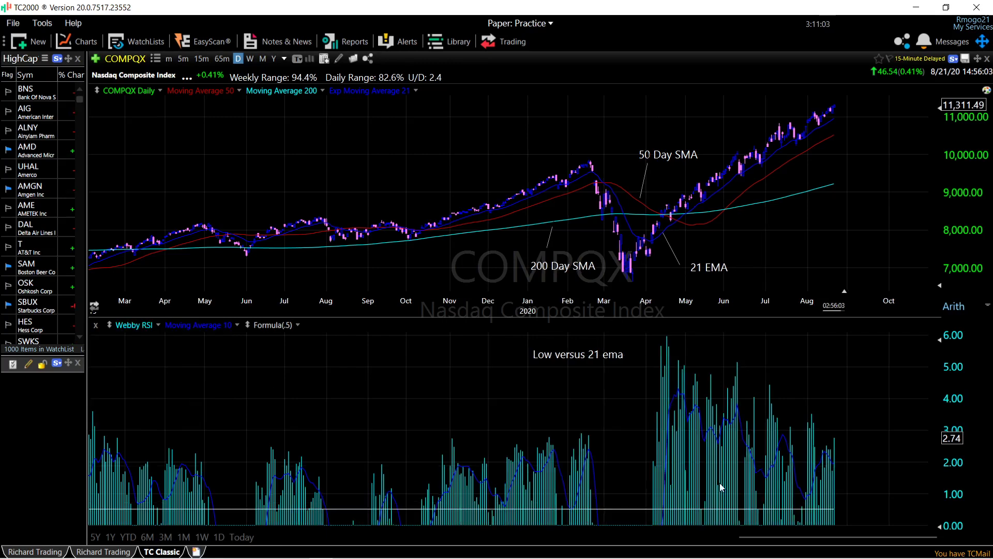
- Set the .5 formula line's plot colour to bright green
{"action": "right_click", "coordinate": [276, 323]}
{"action": "left_click", "coordinate": [308, 331]}
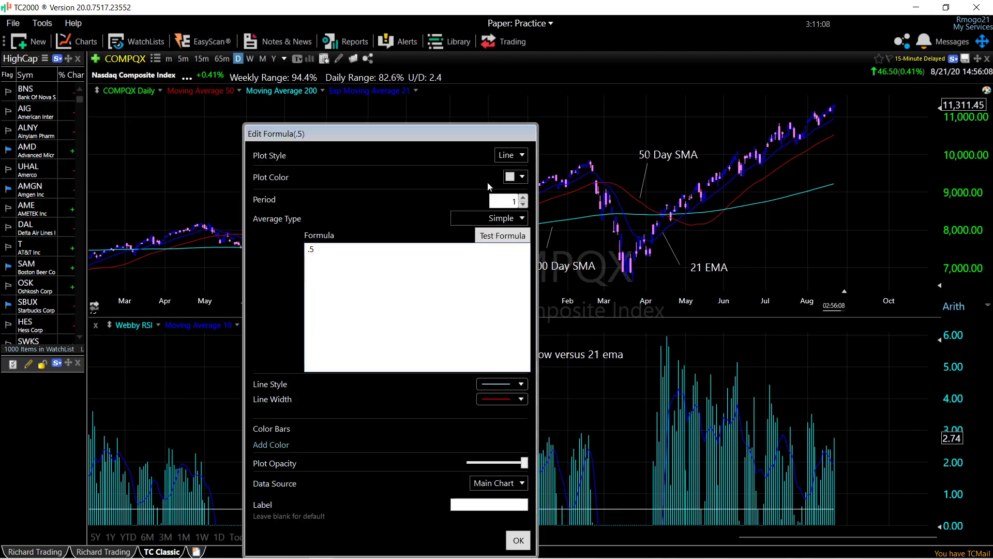
{"action": "left_click", "coordinate": [523, 177]}
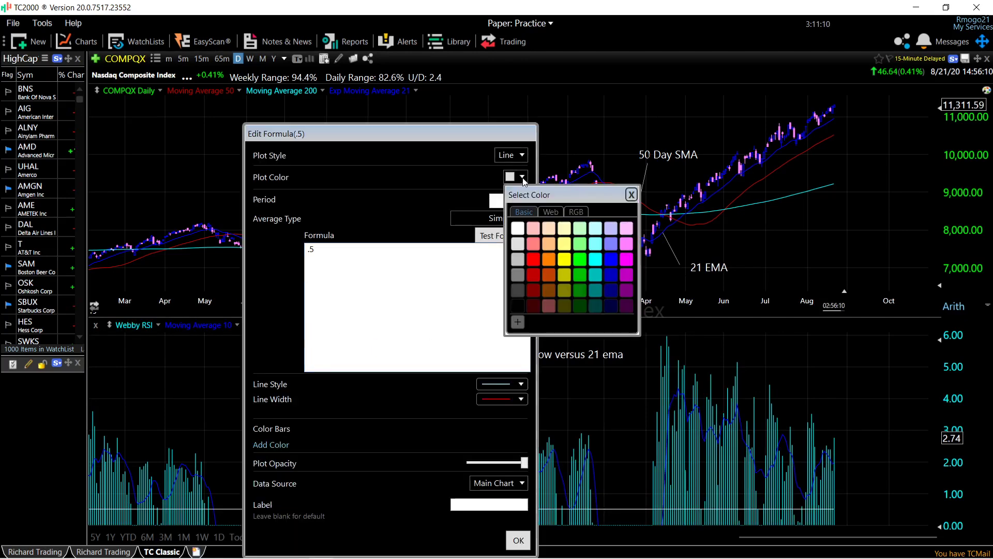
{"action": "left_click", "coordinate": [581, 260]}
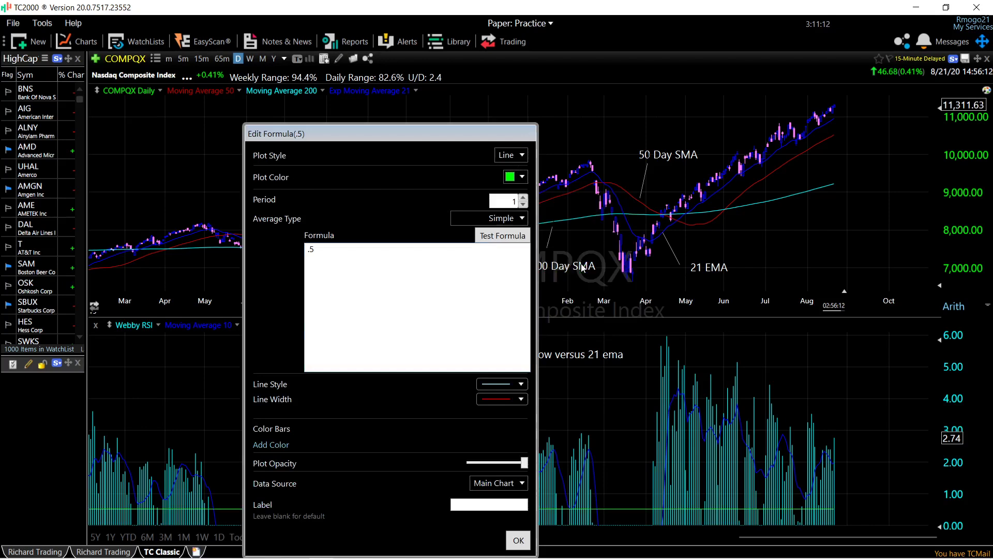
{"action": "left_click", "coordinate": [519, 541]}
- Label the green .5 formula line as .5%
{"action": "right_click", "coordinate": [286, 327]}
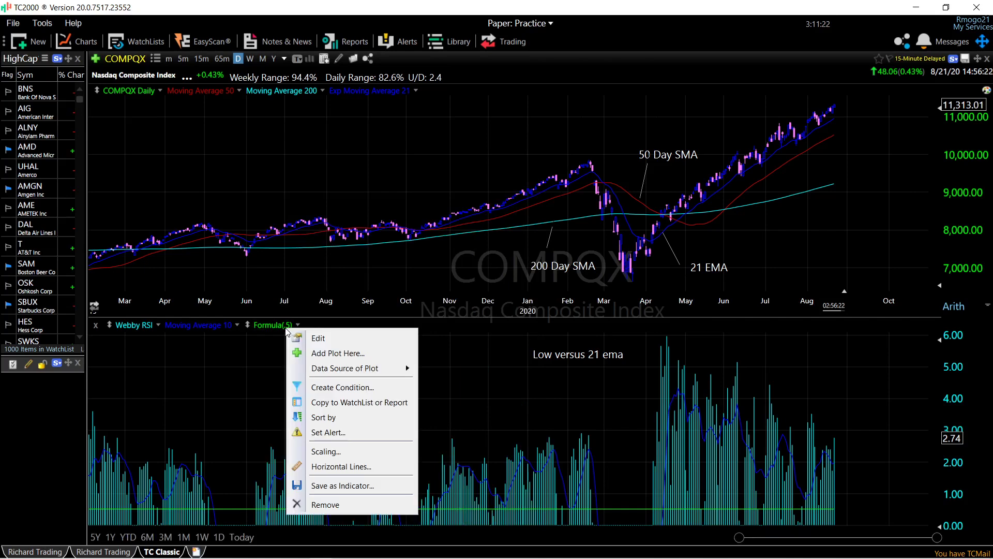
{"action": "left_click", "coordinate": [335, 338]}
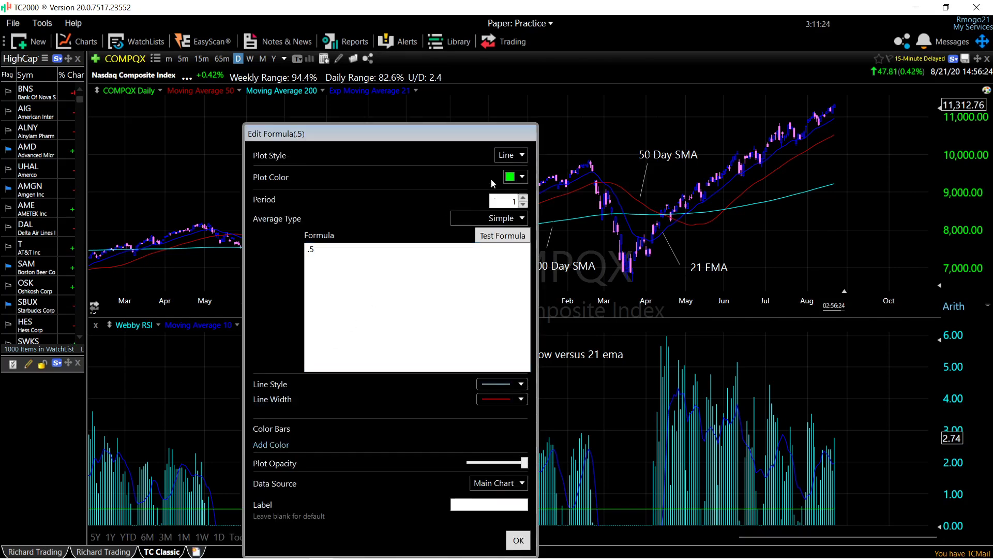
{"action": "left_click", "coordinate": [475, 504]}
{"action": "type", "text": ".5%"}
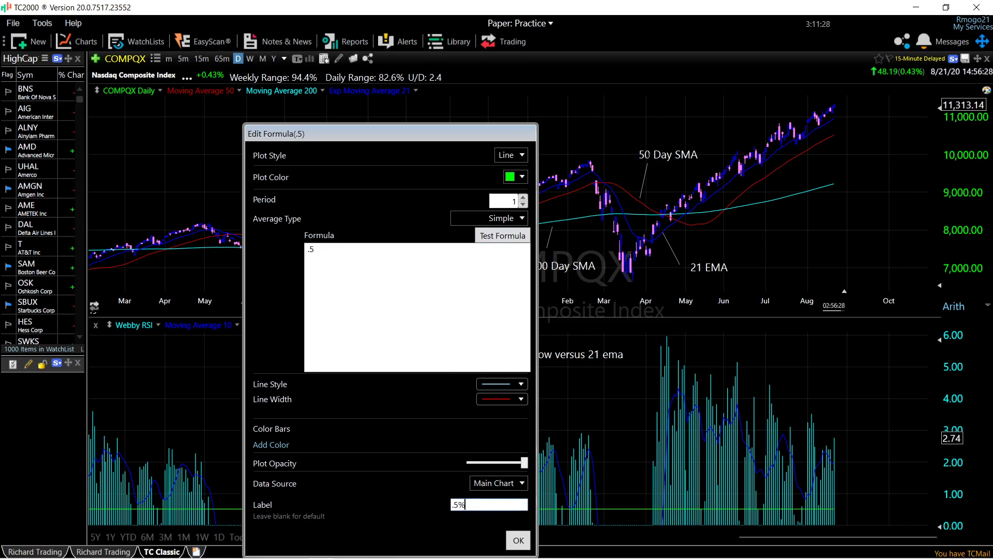
{"action": "left_click", "coordinate": [519, 540]}
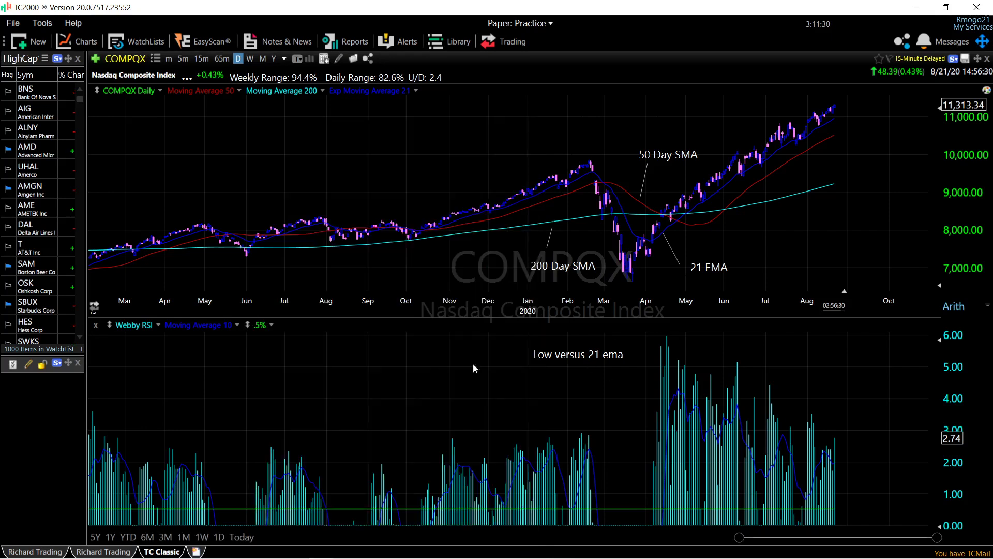
- Add a second .5% formula line to the Webby RSI pane, scaled with Webby RSI
{"action": "right_click", "coordinate": [137, 327]}
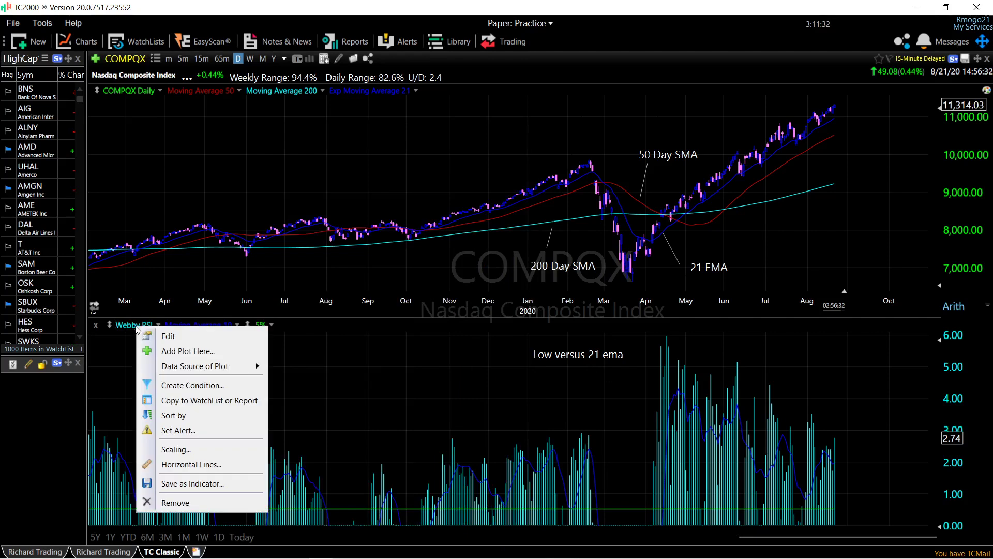
{"action": "left_click", "coordinate": [177, 353]}
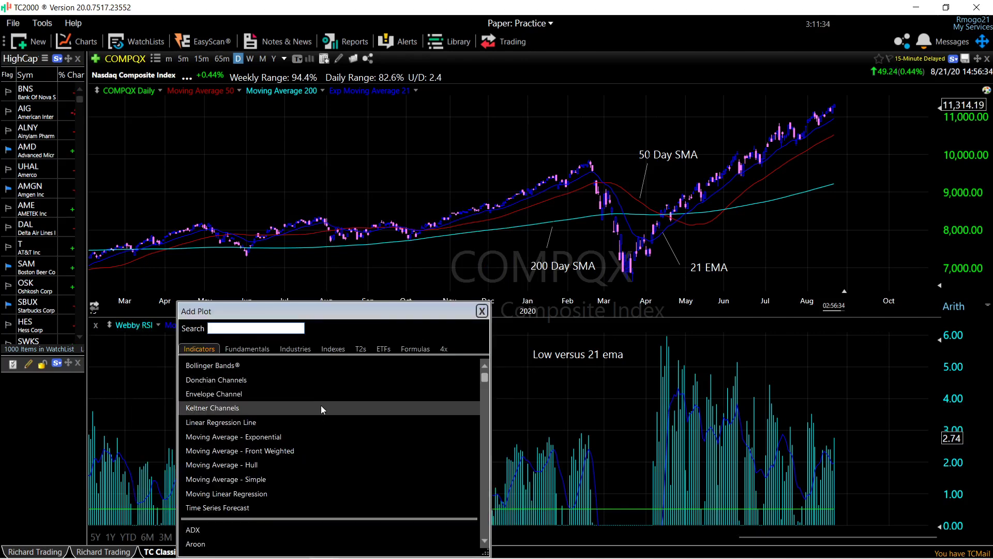
{"action": "scroll", "coordinate": [321, 409], "scroll_direction": "down", "scroll_amount": 10}
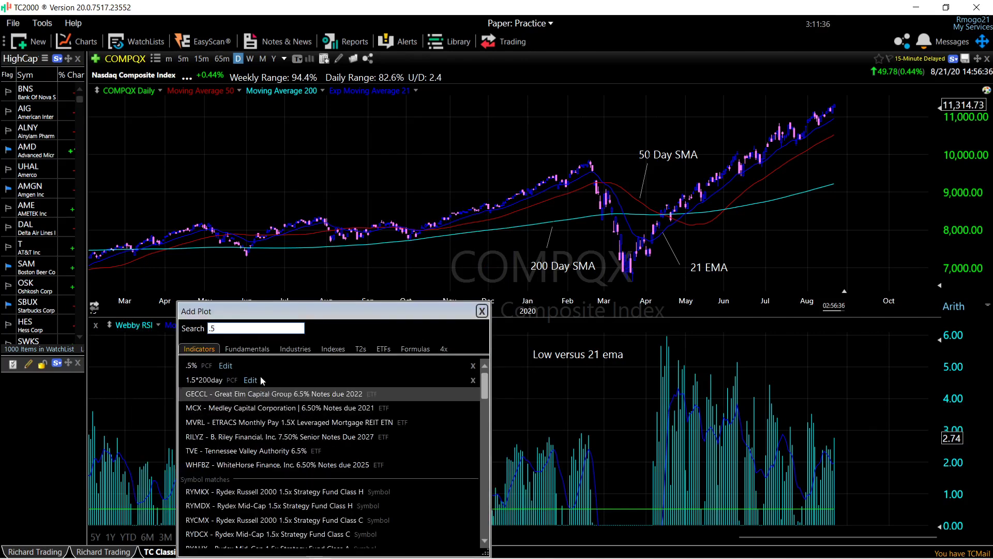
{"action": "left_click", "coordinate": [191, 363]}
{"action": "left_click", "coordinate": [189, 409]}
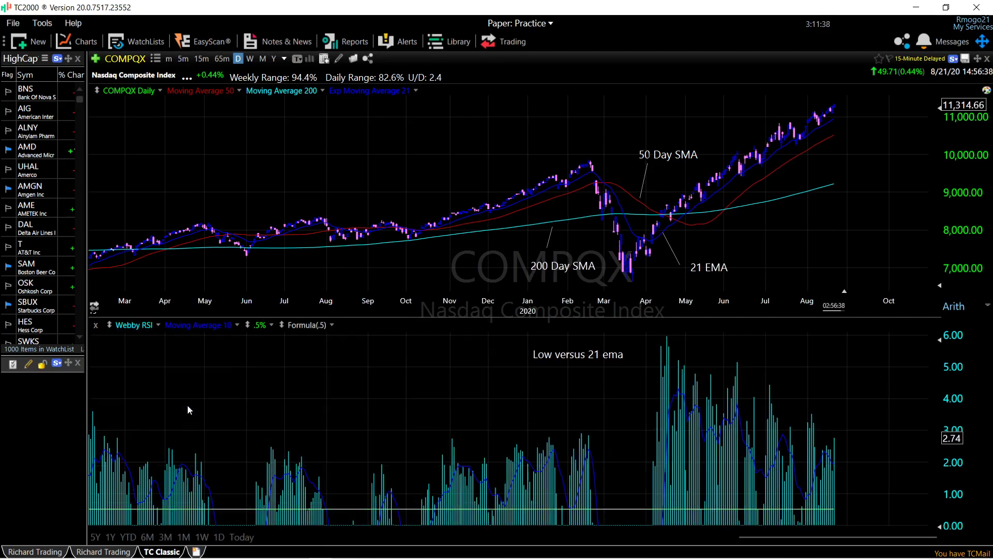
- Add another copy of the .5% formula line to the Webby RSI pane and choose its scaling
{"action": "right_click", "coordinate": [126, 325]}
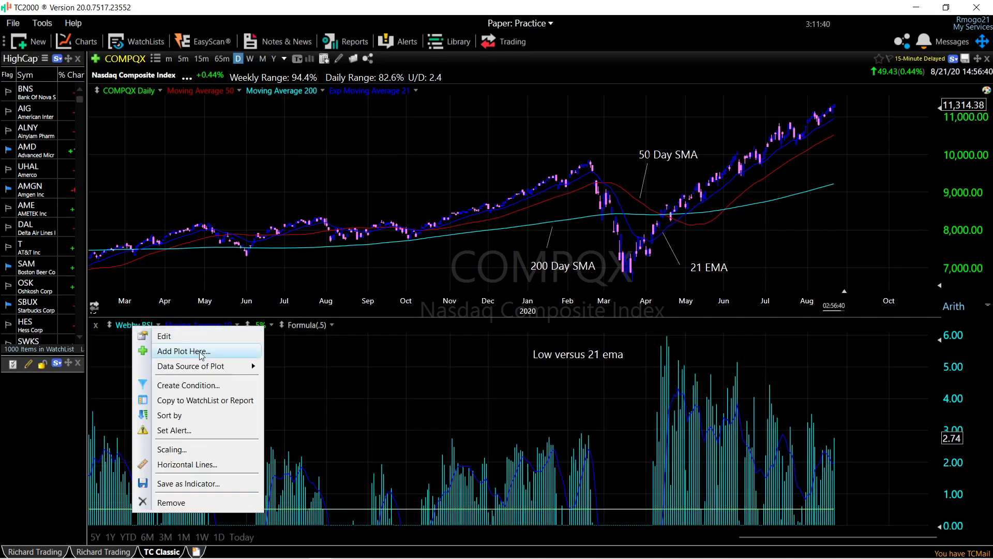
{"action": "left_click", "coordinate": [176, 352]}
{"action": "type", "text": ".5"}
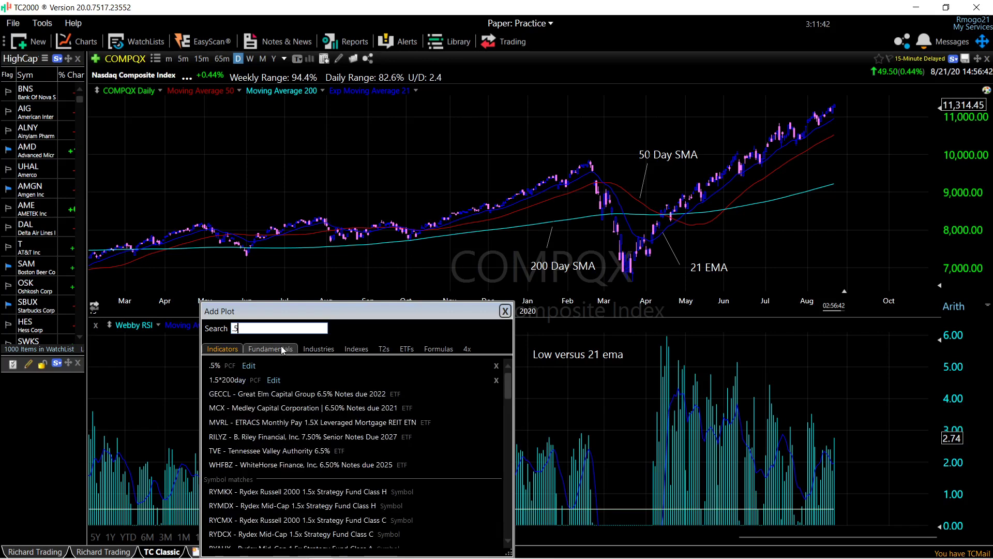
{"action": "left_click", "coordinate": [269, 369]}
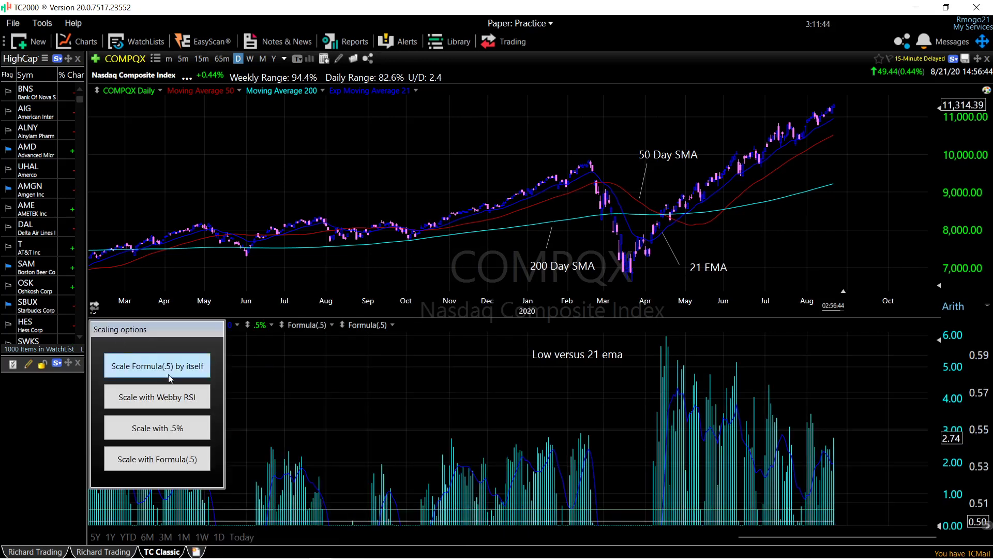
{"action": "left_click", "coordinate": [157, 365]}
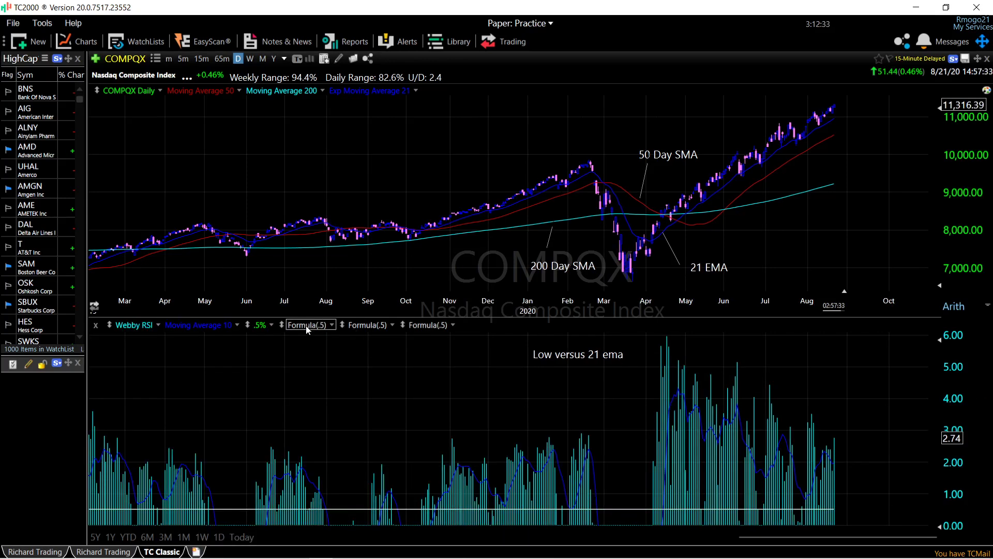
- Change the first unlabelled .5 line's formula to 2 and its plot colour to bright green
{"action": "right_click", "coordinate": [308, 325]}
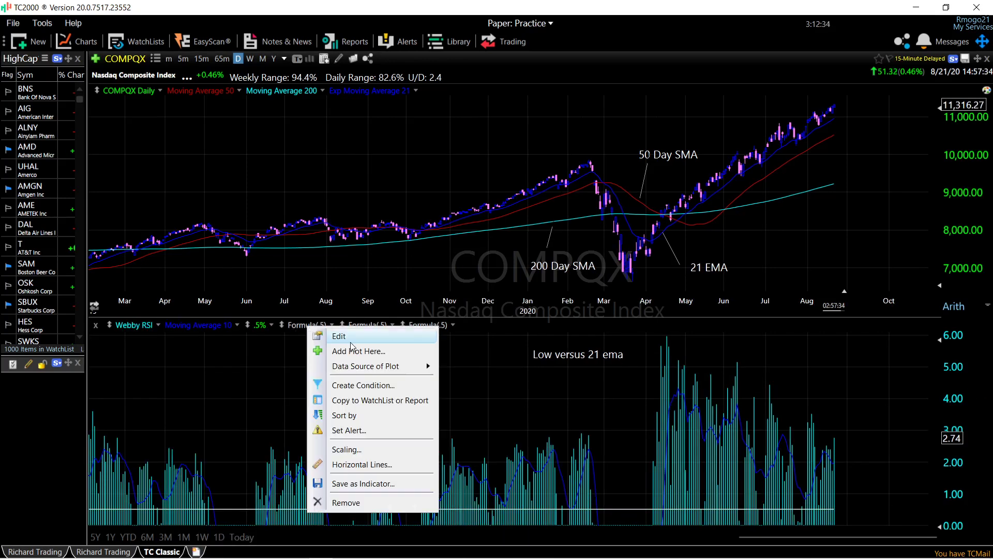
{"action": "left_click", "coordinate": [339, 337]}
{"action": "key", "text": "BackSpace"}
{"action": "key", "text": "BackSpace"}
{"action": "type", "text": "2"}
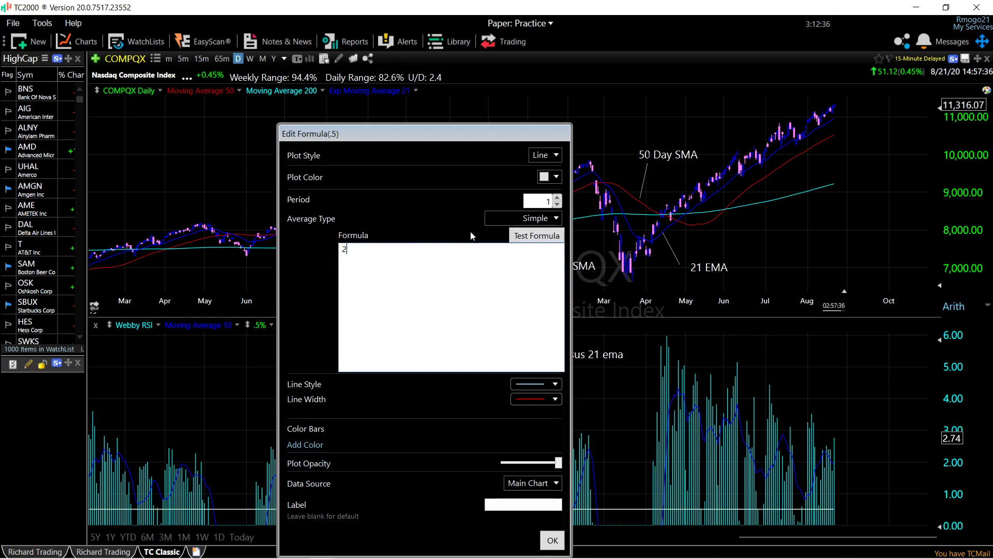
{"action": "left_click", "coordinate": [552, 179]}
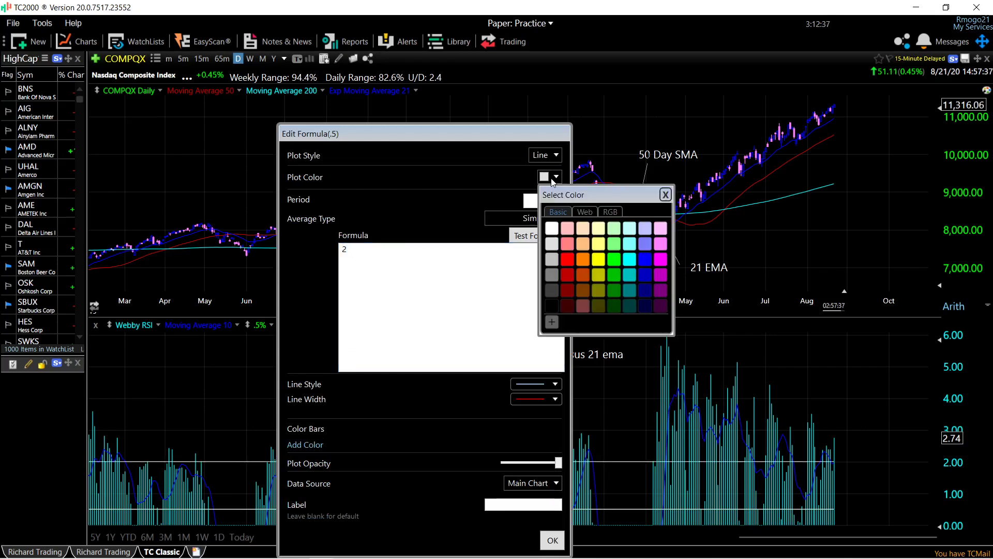
{"action": "left_click", "coordinate": [615, 260]}
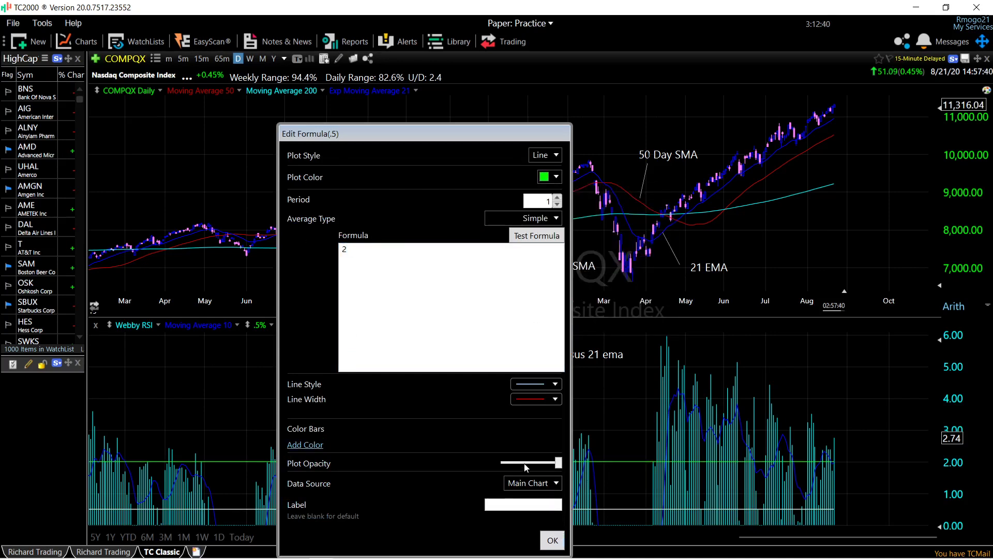
- Label the line with formula 2 as 2% and apply its settings
{"action": "left_click", "coordinate": [502, 504]}
{"action": "type", "text": "2%"}
{"action": "left_click", "coordinate": [555, 539]}
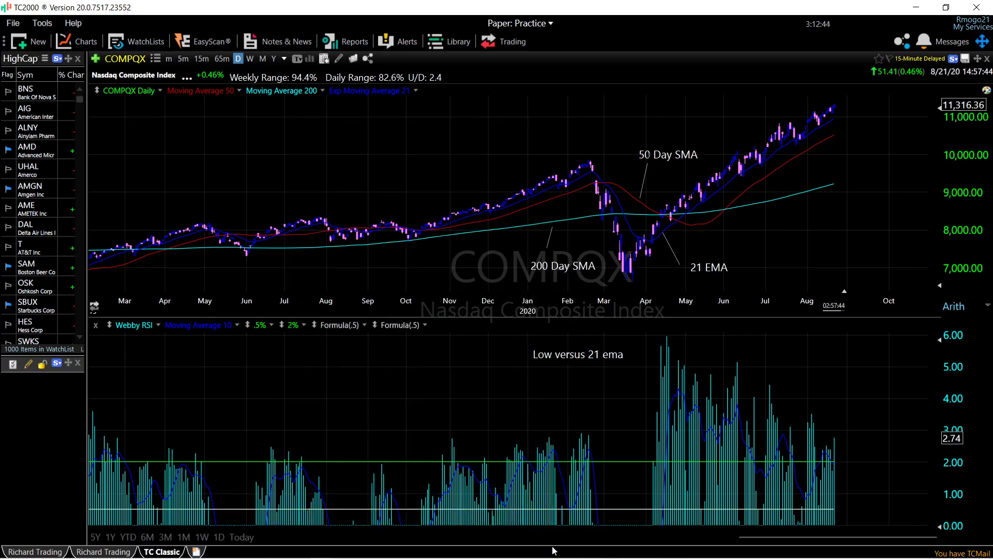
- Change the next unlabelled .5 line's formula to 4 and its plot colour to orange
{"action": "right_click", "coordinate": [352, 326]}
{"action": "left_click", "coordinate": [381, 337]}
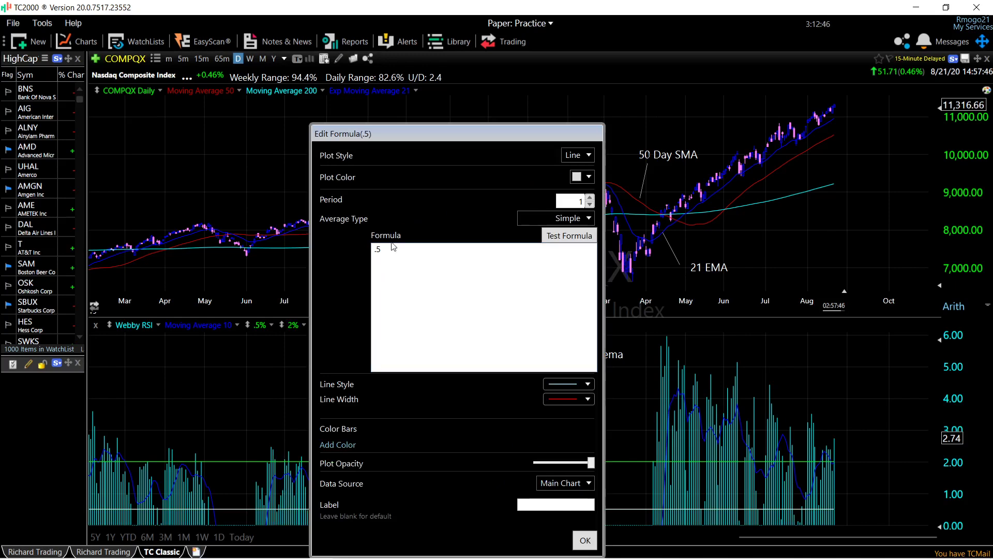
{"action": "left_click_drag", "start_coordinate": [392, 247], "coordinate": [303, 241]}
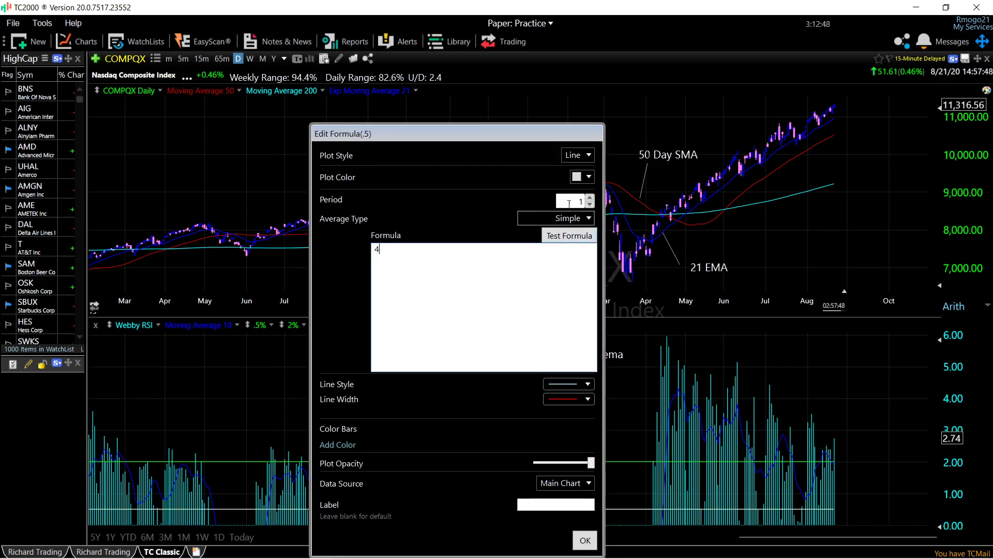
{"action": "left_click", "coordinate": [589, 177]}
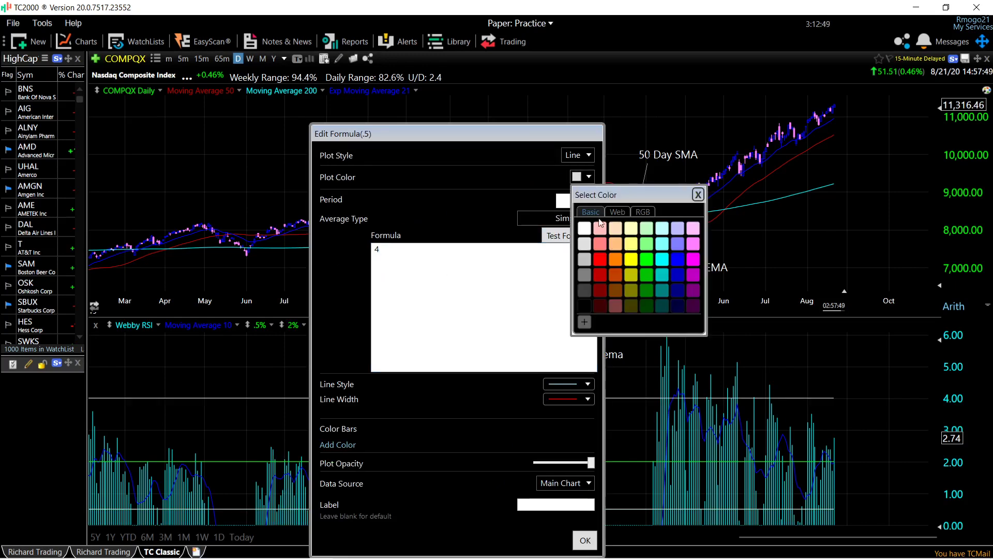
{"action": "left_click", "coordinate": [616, 260]}
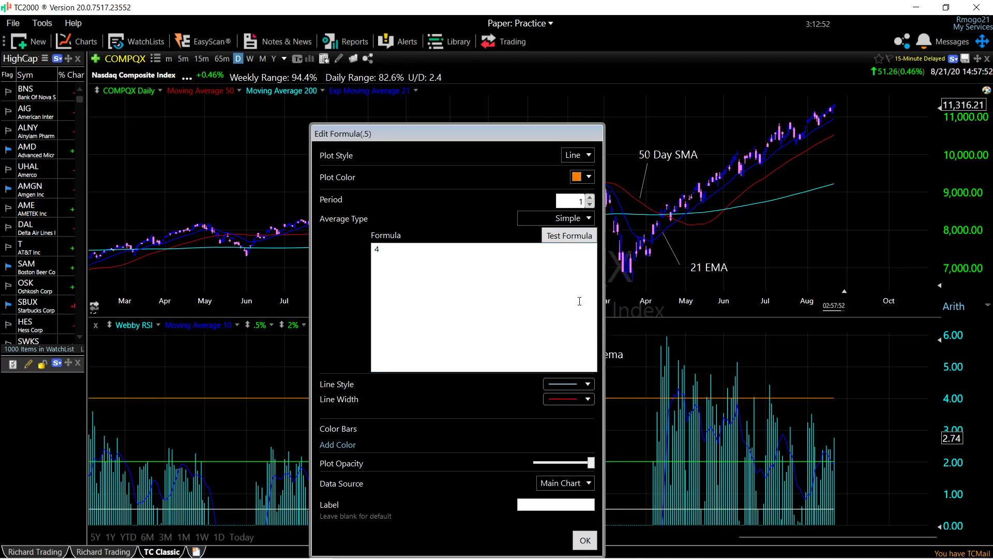
- Label the orange line as 4% and apply its settings
{"action": "left_click", "coordinate": [519, 504]}
{"action": "type", "text": "4"}
{"action": "left_click", "coordinate": [584, 540]}
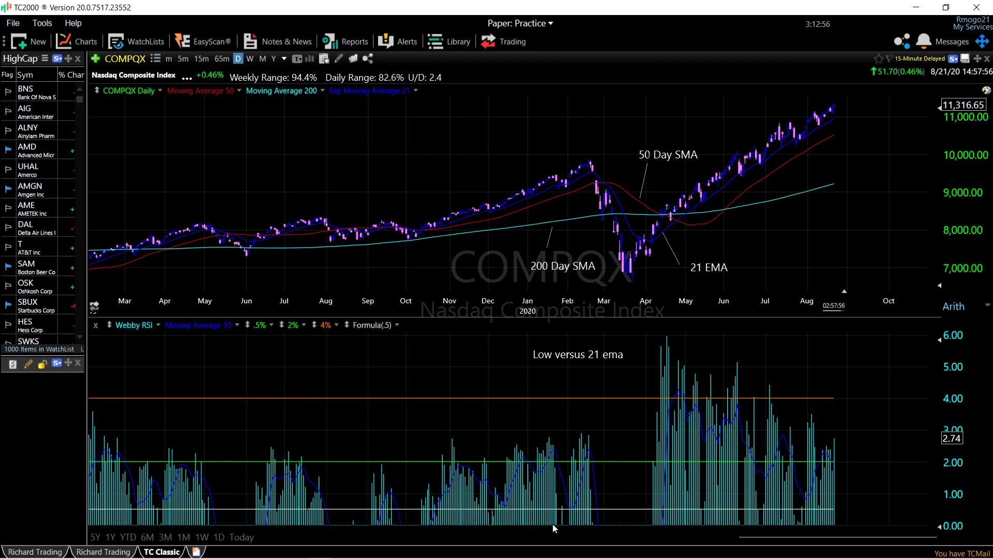
- Change the last unlabelled .5 line's formula to 6 and its plot colour to red
{"action": "left_click", "coordinate": [388, 326]}
{"action": "left_click", "coordinate": [426, 336]}
{"action": "triple_click", "coordinate": [470, 281]}
{"action": "type", "text": "6"}
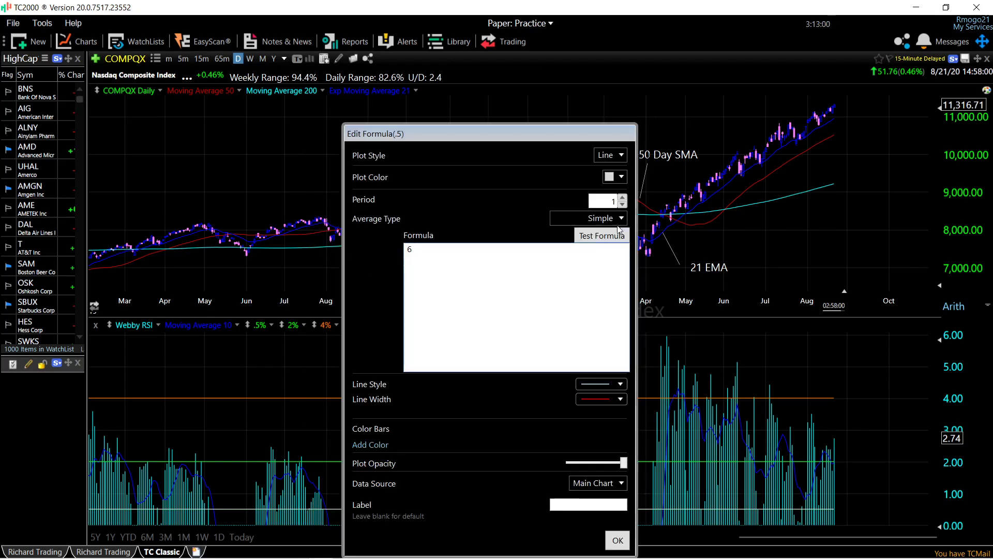
{"action": "left_click", "coordinate": [624, 177]}
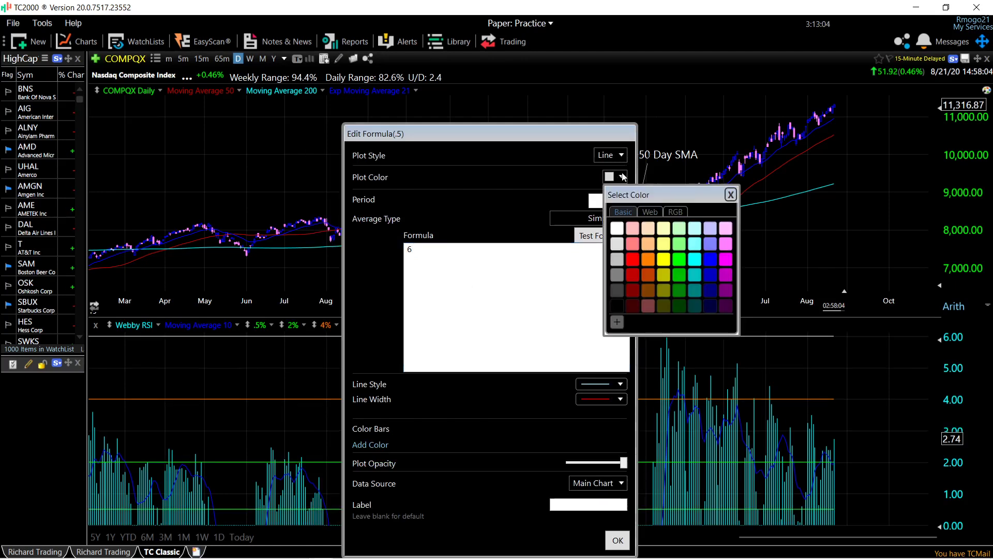
{"action": "left_click", "coordinate": [633, 261]}
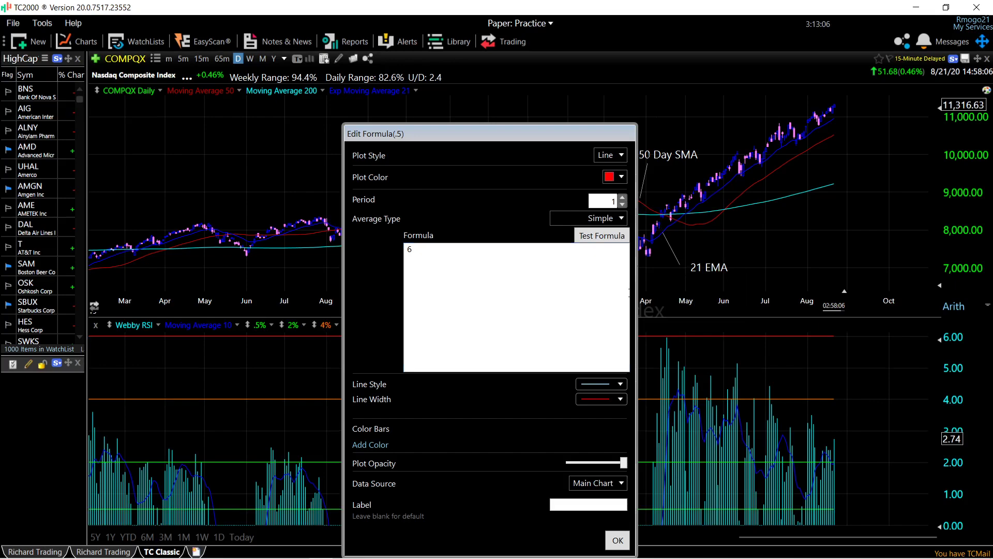
- Apply the red level line's settings and check the Webby RSI level colours in TradingView for comparison
{"action": "left_click", "coordinate": [618, 540]}
{"action": "key", "text": "alt+Tab"}
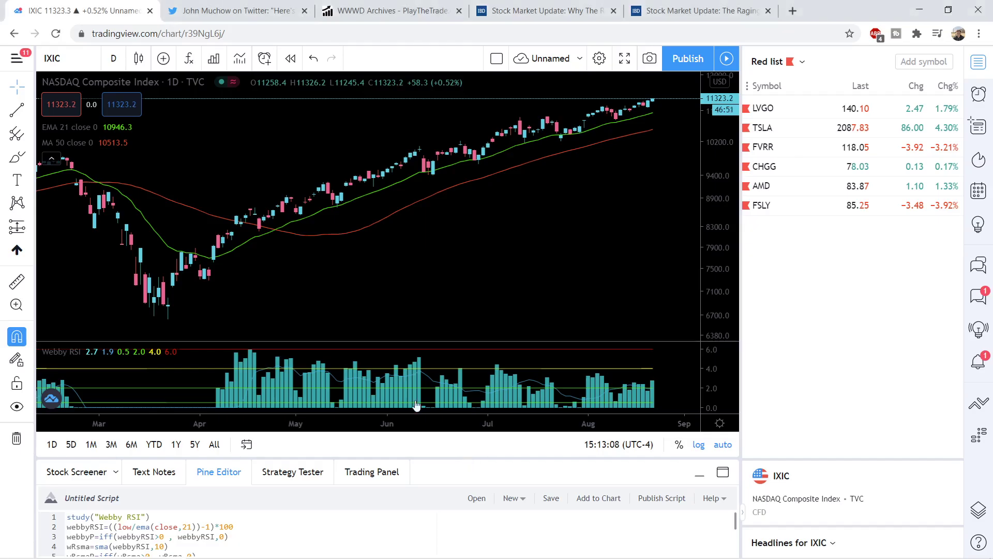
{"action": "key", "text": "alt+Tab"}
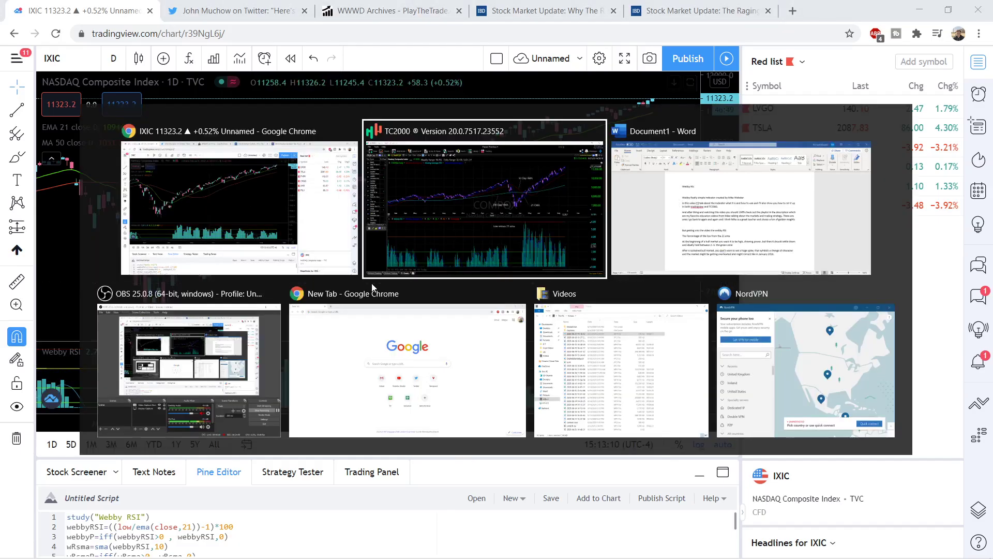
- In TC2000, change the 4% line's plot colour to yellow and apply it
{"action": "right_click", "coordinate": [321, 325]}
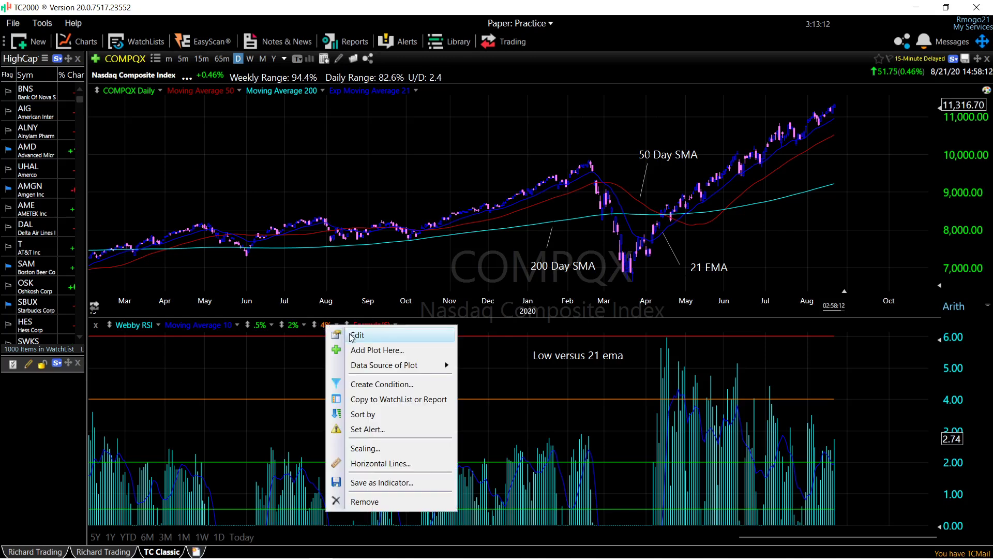
{"action": "left_click", "coordinate": [331, 334]}
{"action": "left_click", "coordinate": [583, 177]}
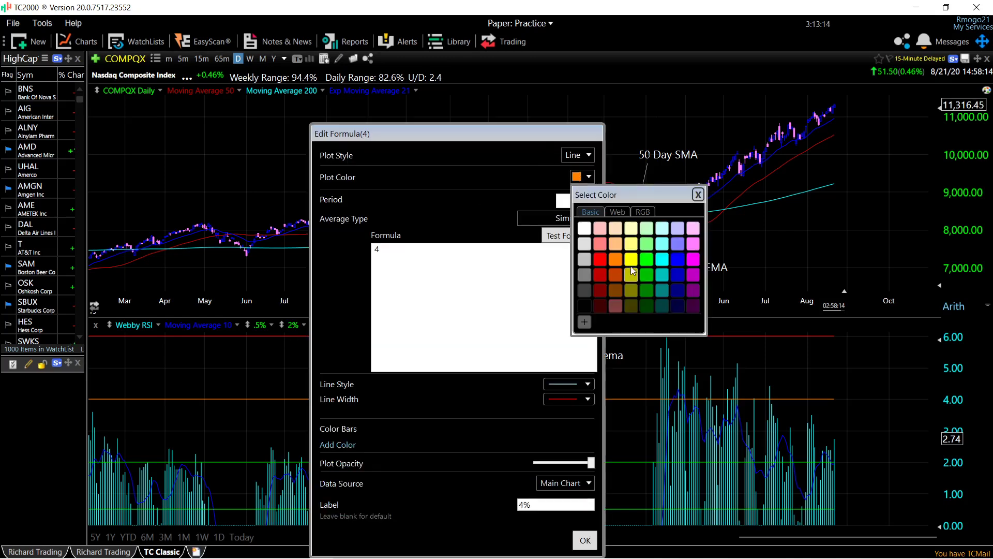
{"action": "left_click", "coordinate": [627, 256]}
{"action": "left_click", "coordinate": [585, 540]}
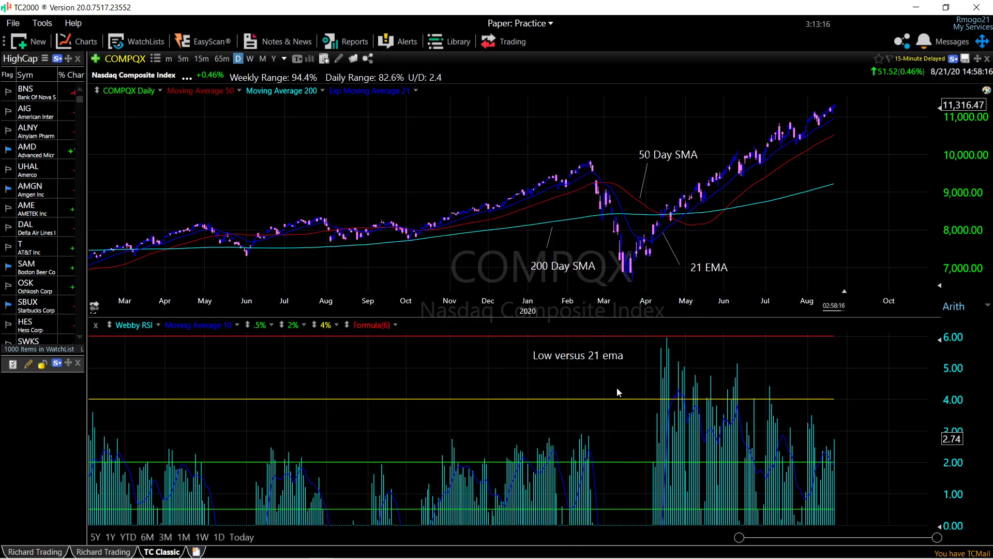
- Label the red line with formula 6 as 6% and apply its settings
{"action": "scroll", "coordinate": [632, 400], "scroll_direction": "down", "scroll_amount": 3}
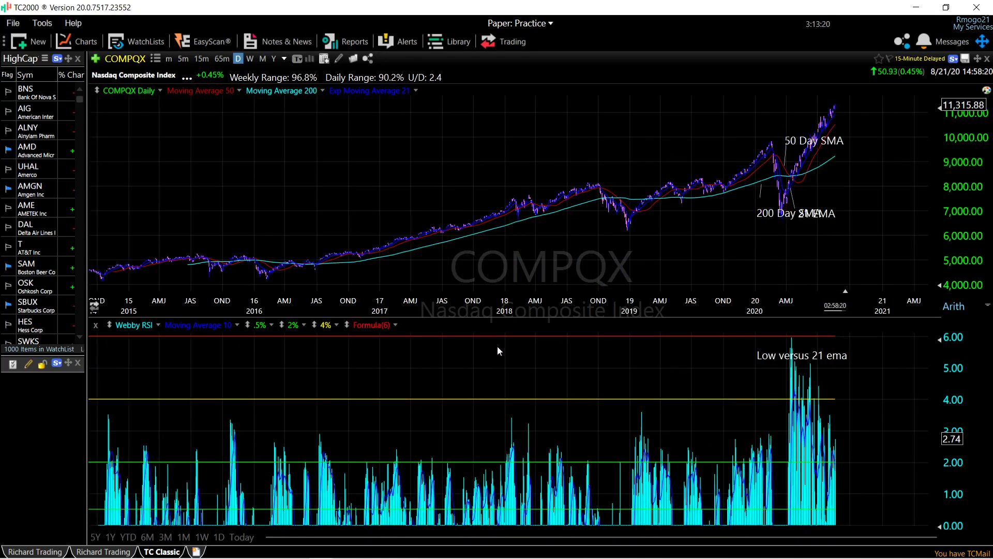
{"action": "right_click", "coordinate": [376, 324]}
{"action": "left_click", "coordinate": [406, 333]}
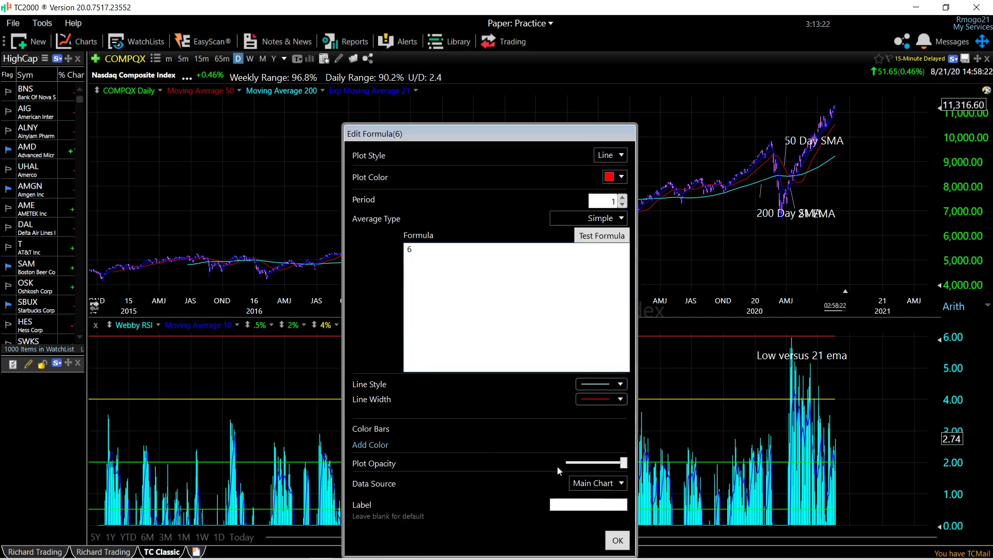
{"action": "left_click", "coordinate": [574, 505]}
{"action": "type", "text": "6%"}
{"action": "left_click", "coordinate": [618, 540]}
- Enlarge the COMPQX price pane by moving its divider with the Webby RSI pane downward
{"action": "scroll", "coordinate": [616, 274], "scroll_direction": "up", "scroll_amount": 3}
{"action": "scroll", "coordinate": [605, 290], "scroll_direction": "up", "scroll_amount": 3}
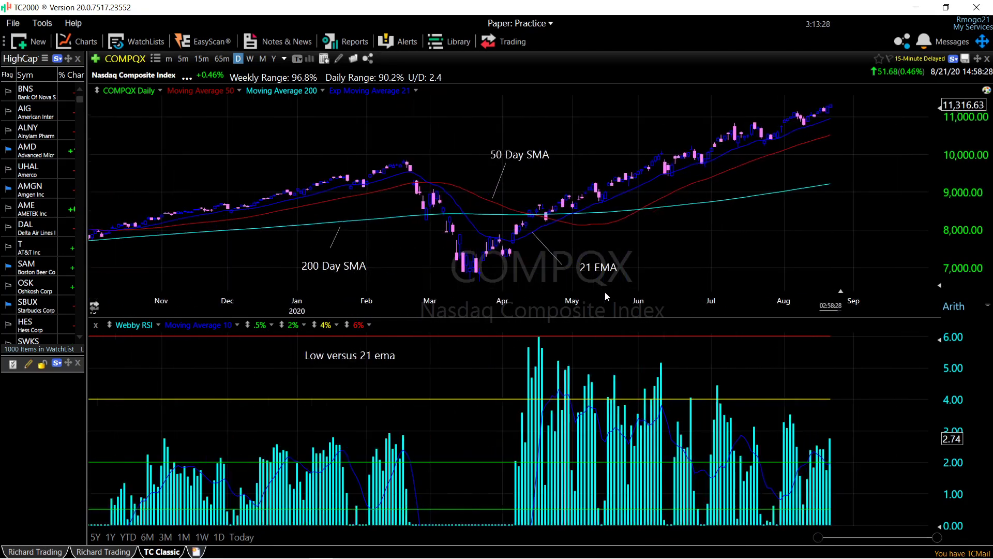
{"action": "scroll", "coordinate": [469, 305], "scroll_direction": "down", "scroll_amount": 3}
{"action": "left_click_drag", "start_coordinate": [470, 316], "coordinate": [470, 398]}
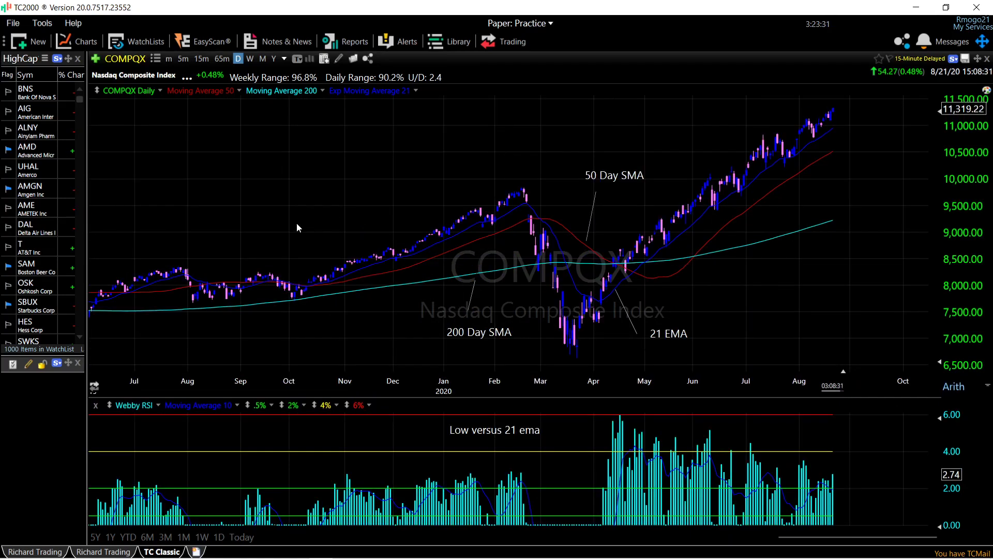
- Switch to Chrome and view the tweet about the WWWD archive and the WWWD Archives page on PlayTheTrade.com
{"action": "key", "text": "alt+Tab"}
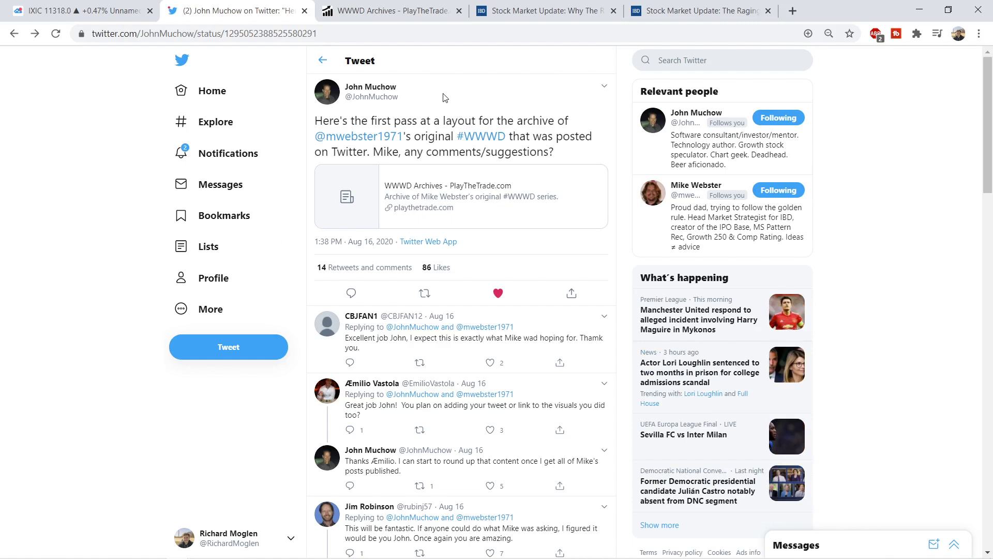
{"action": "left_click", "coordinate": [408, 17]}
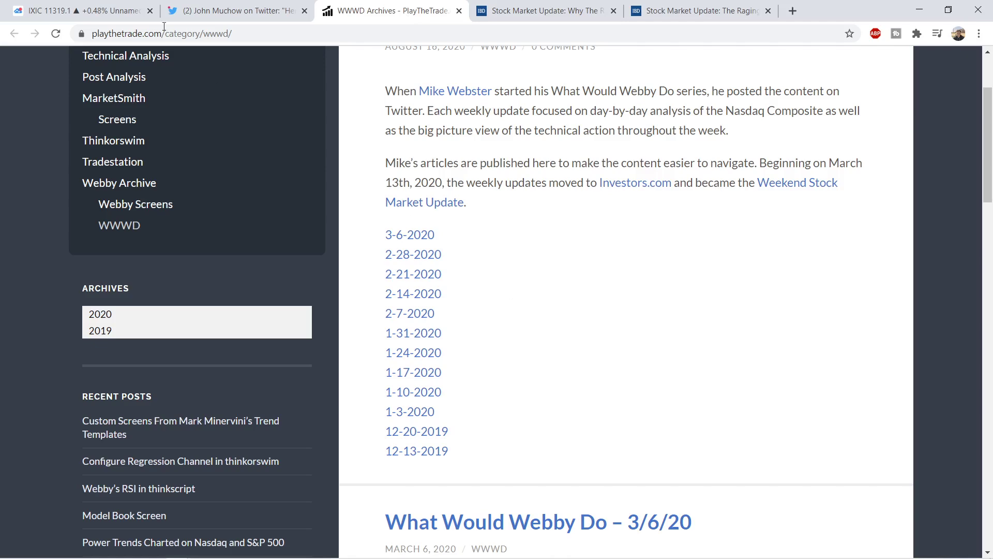
{"action": "left_click", "coordinate": [235, 10]}
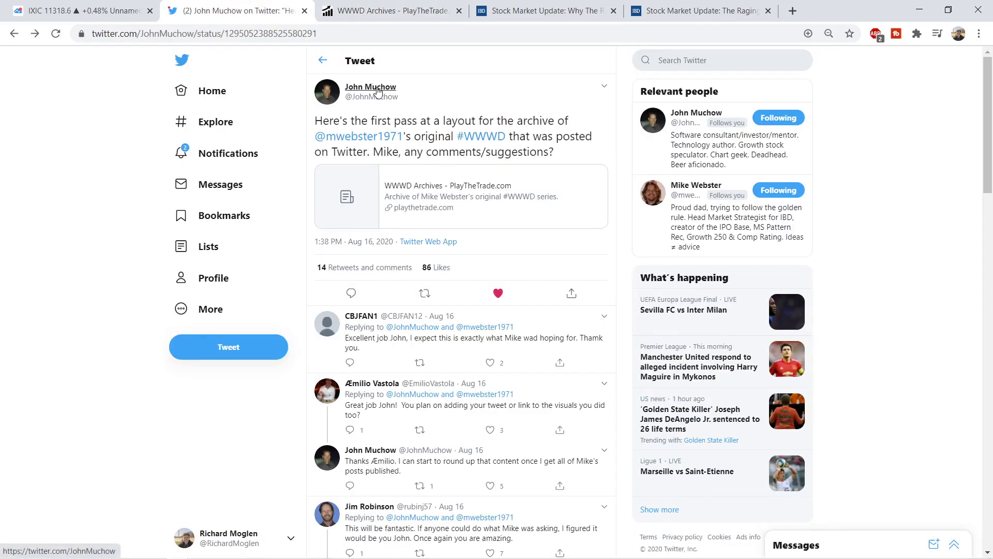
{"action": "mouse_move", "coordinate": [378, 91]}
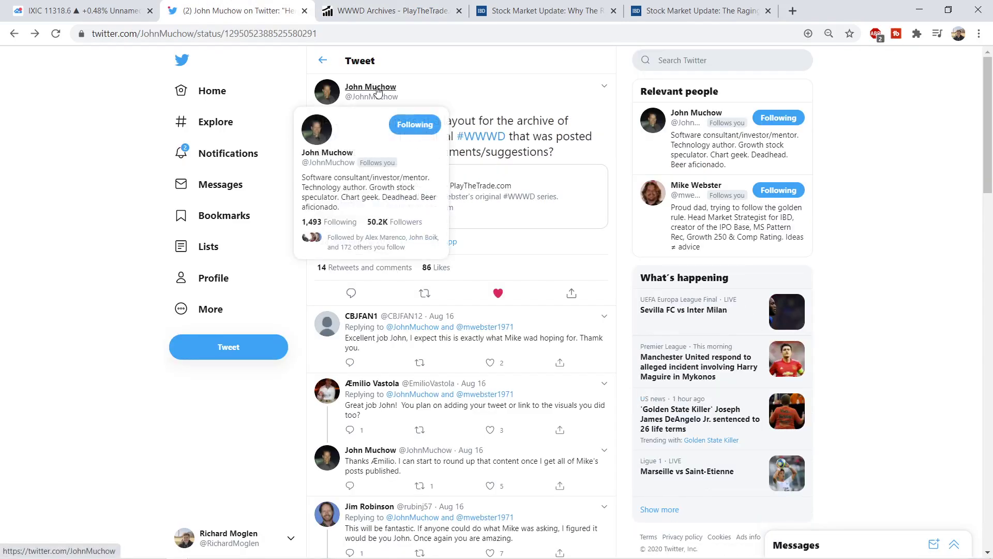
{"action": "left_click", "coordinate": [427, 7]}
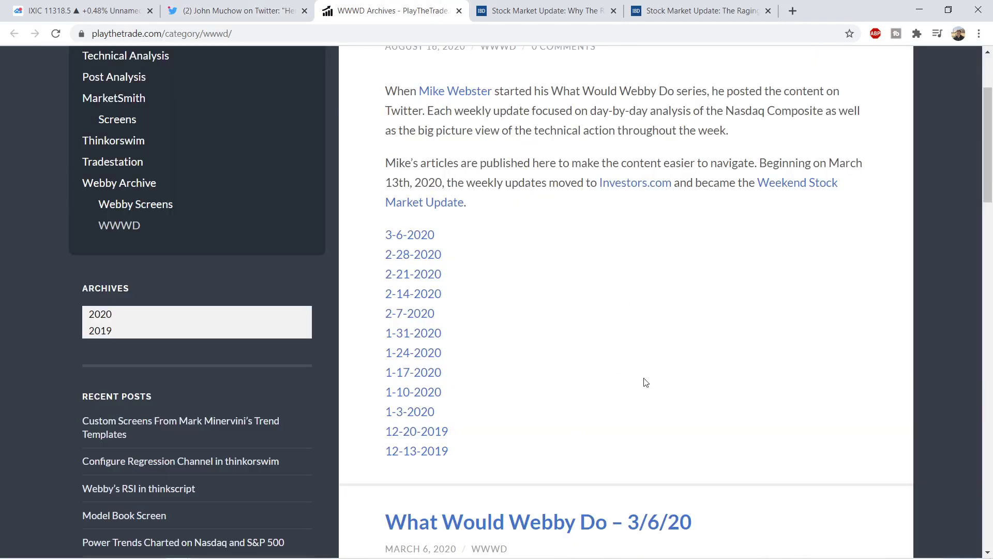